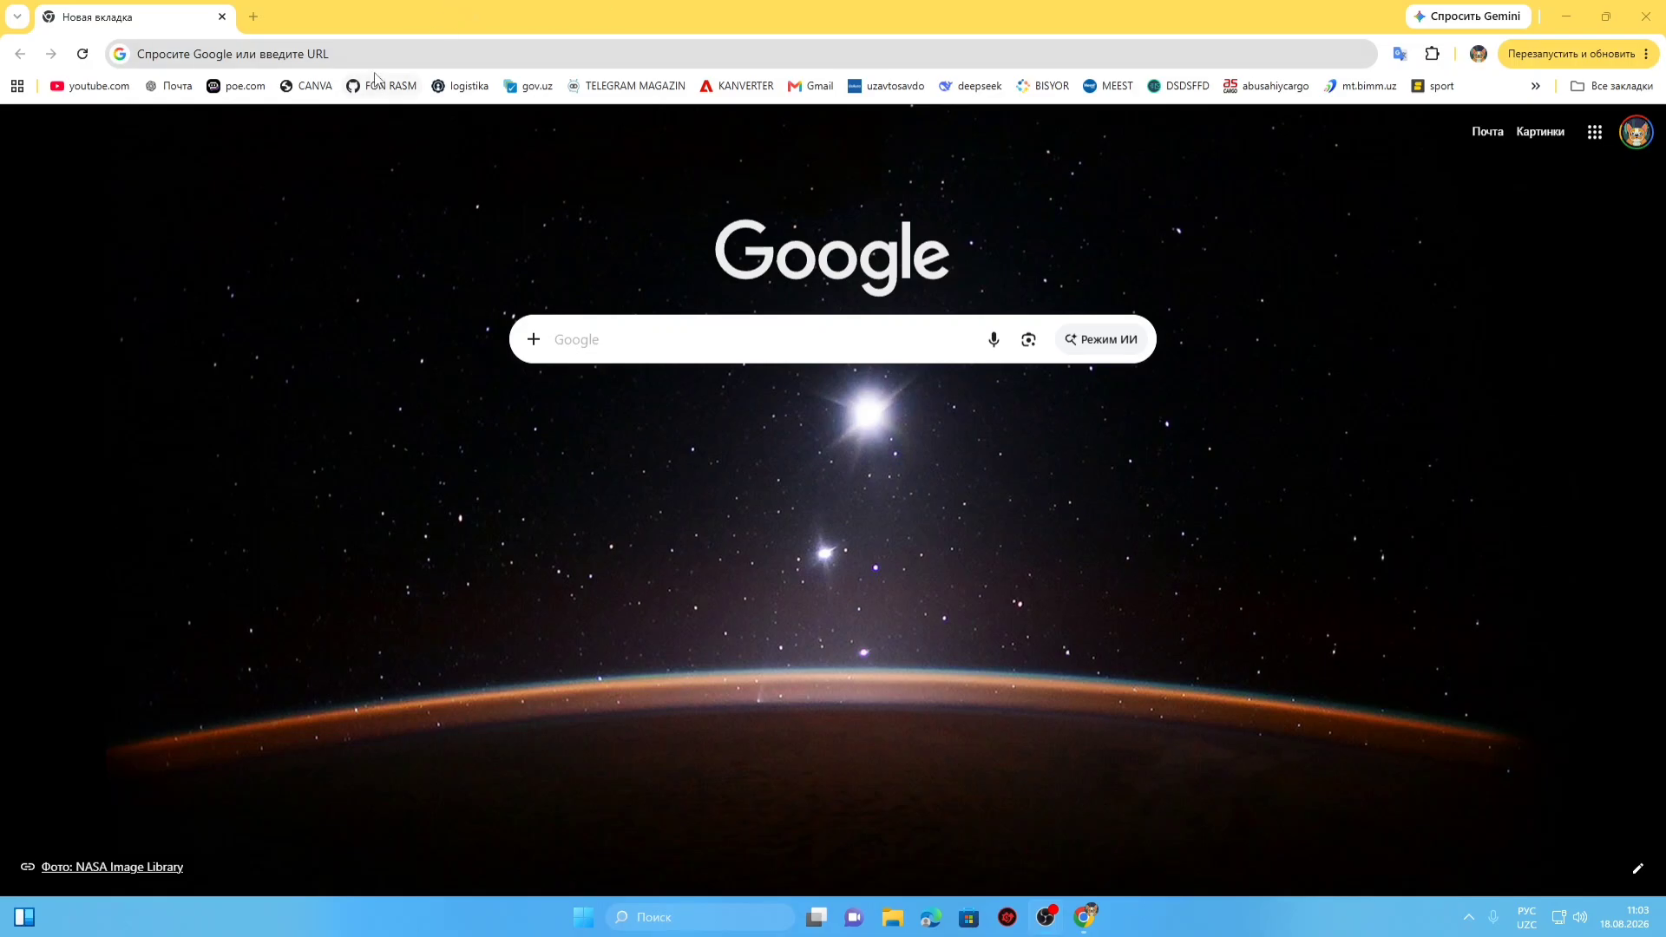
# - Open the emaktab.uz website
pyautogui.click(445, 57)
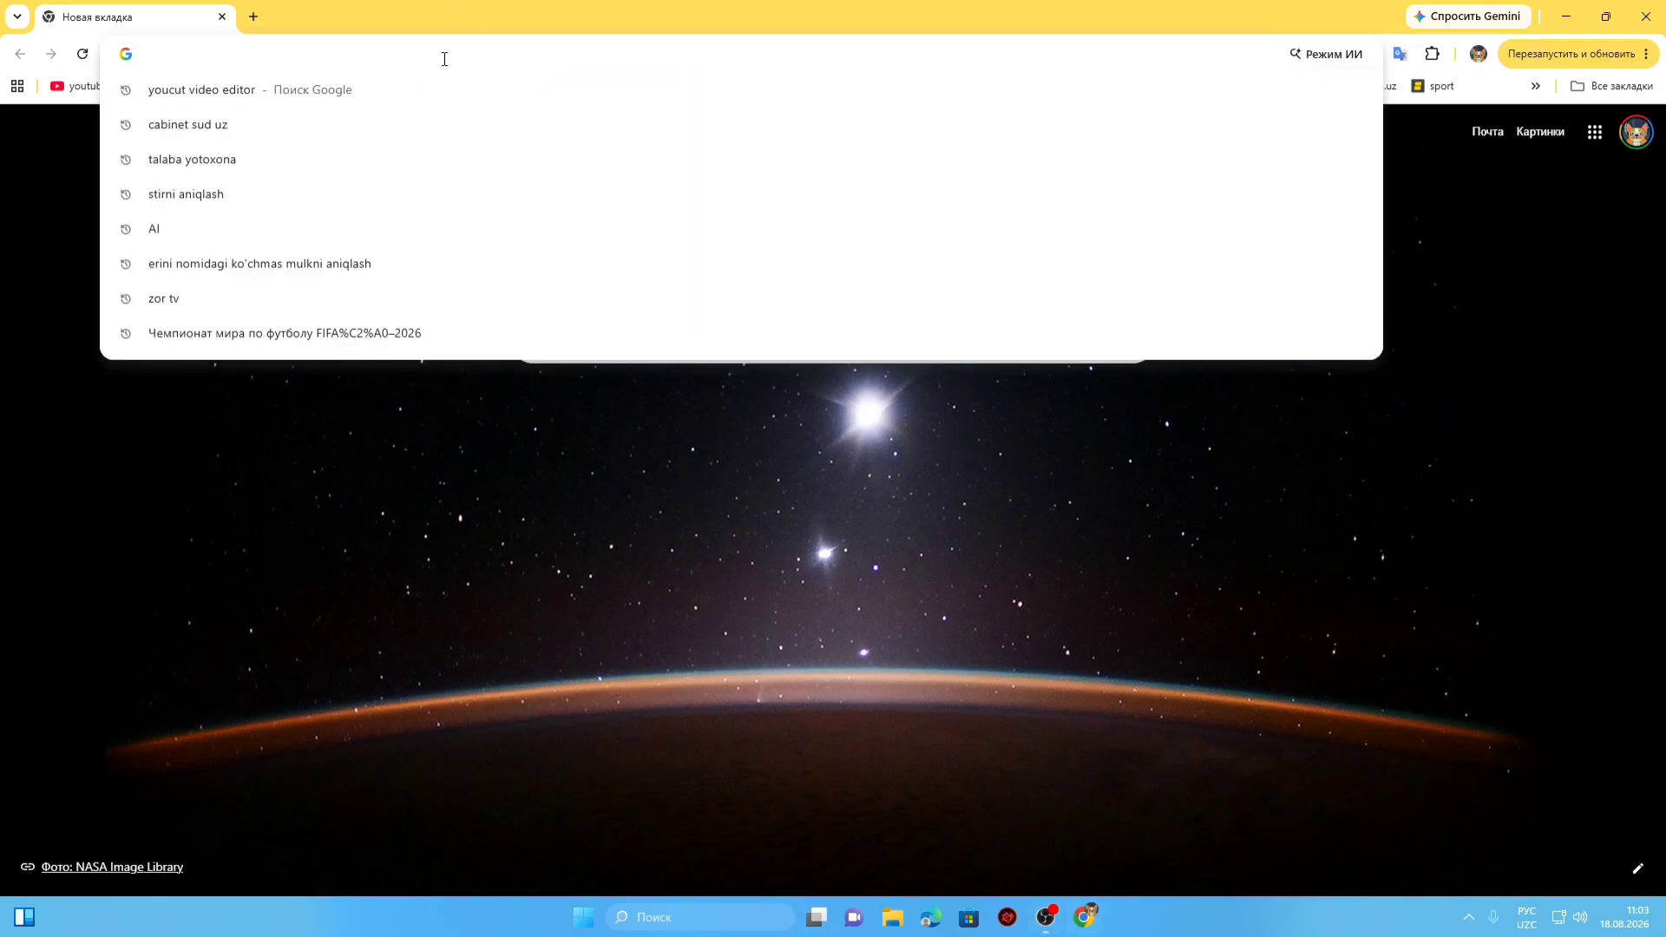
pyautogui.write('уьфл')
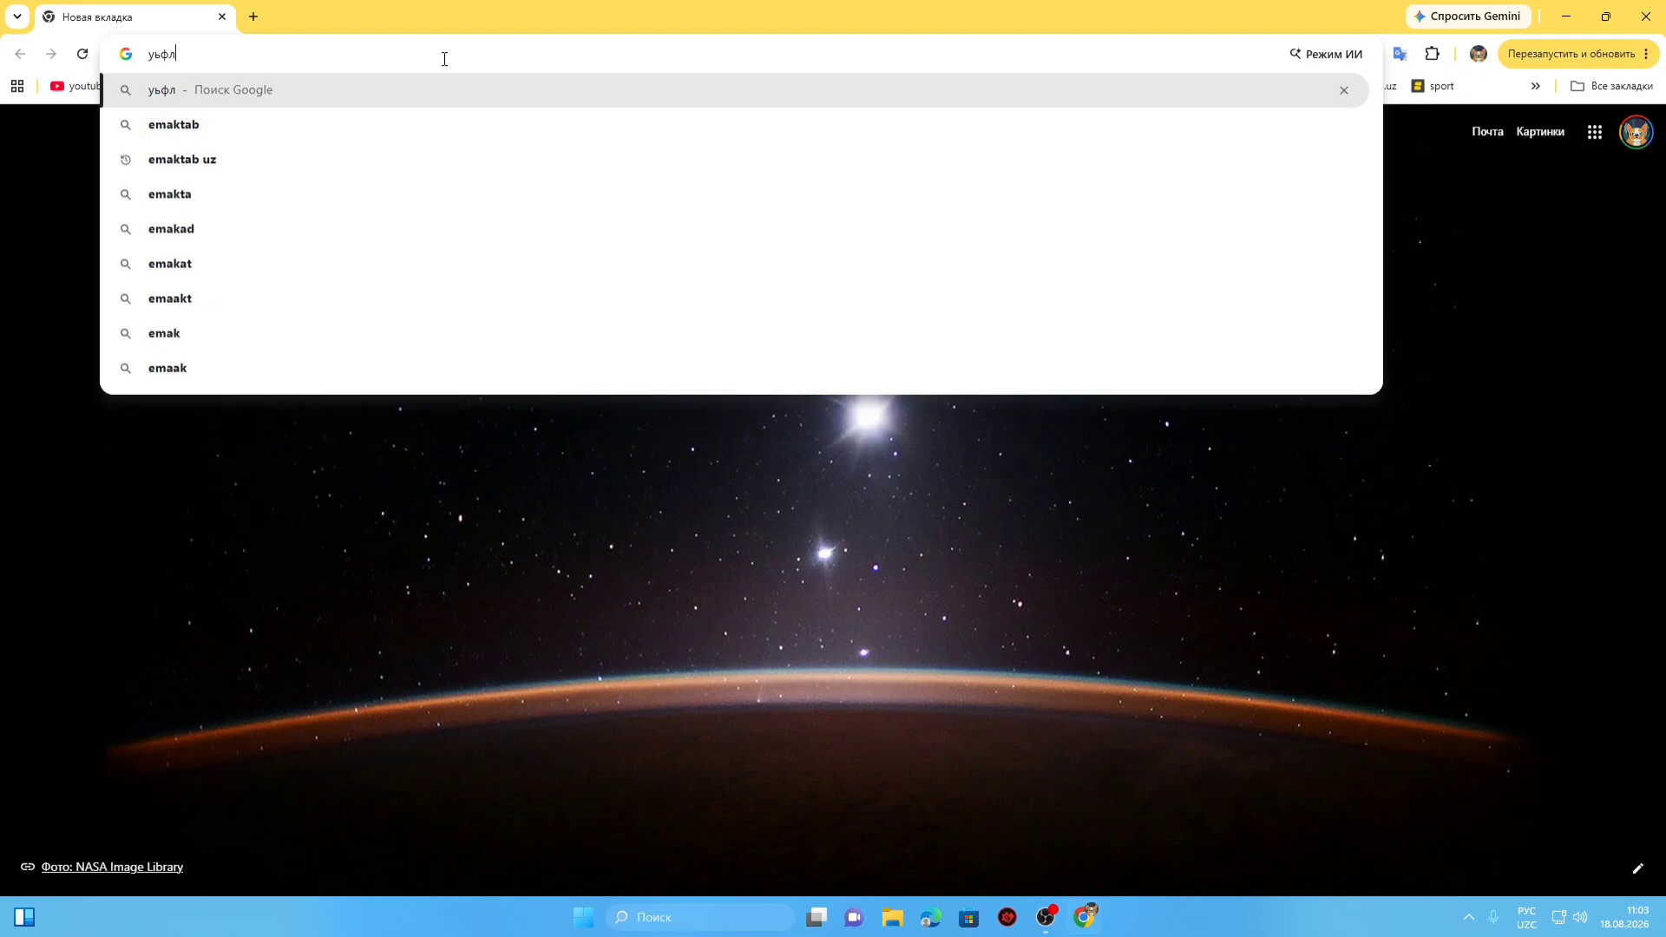
pyautogui.press('BackSpace')
pyautogui.press('BackSpace')
pyautogui.press('BackSpace')
pyautogui.press('BackSpace')
pyautogui.hotkey('alt', 'shift')
pyautogui.write('yemkak')
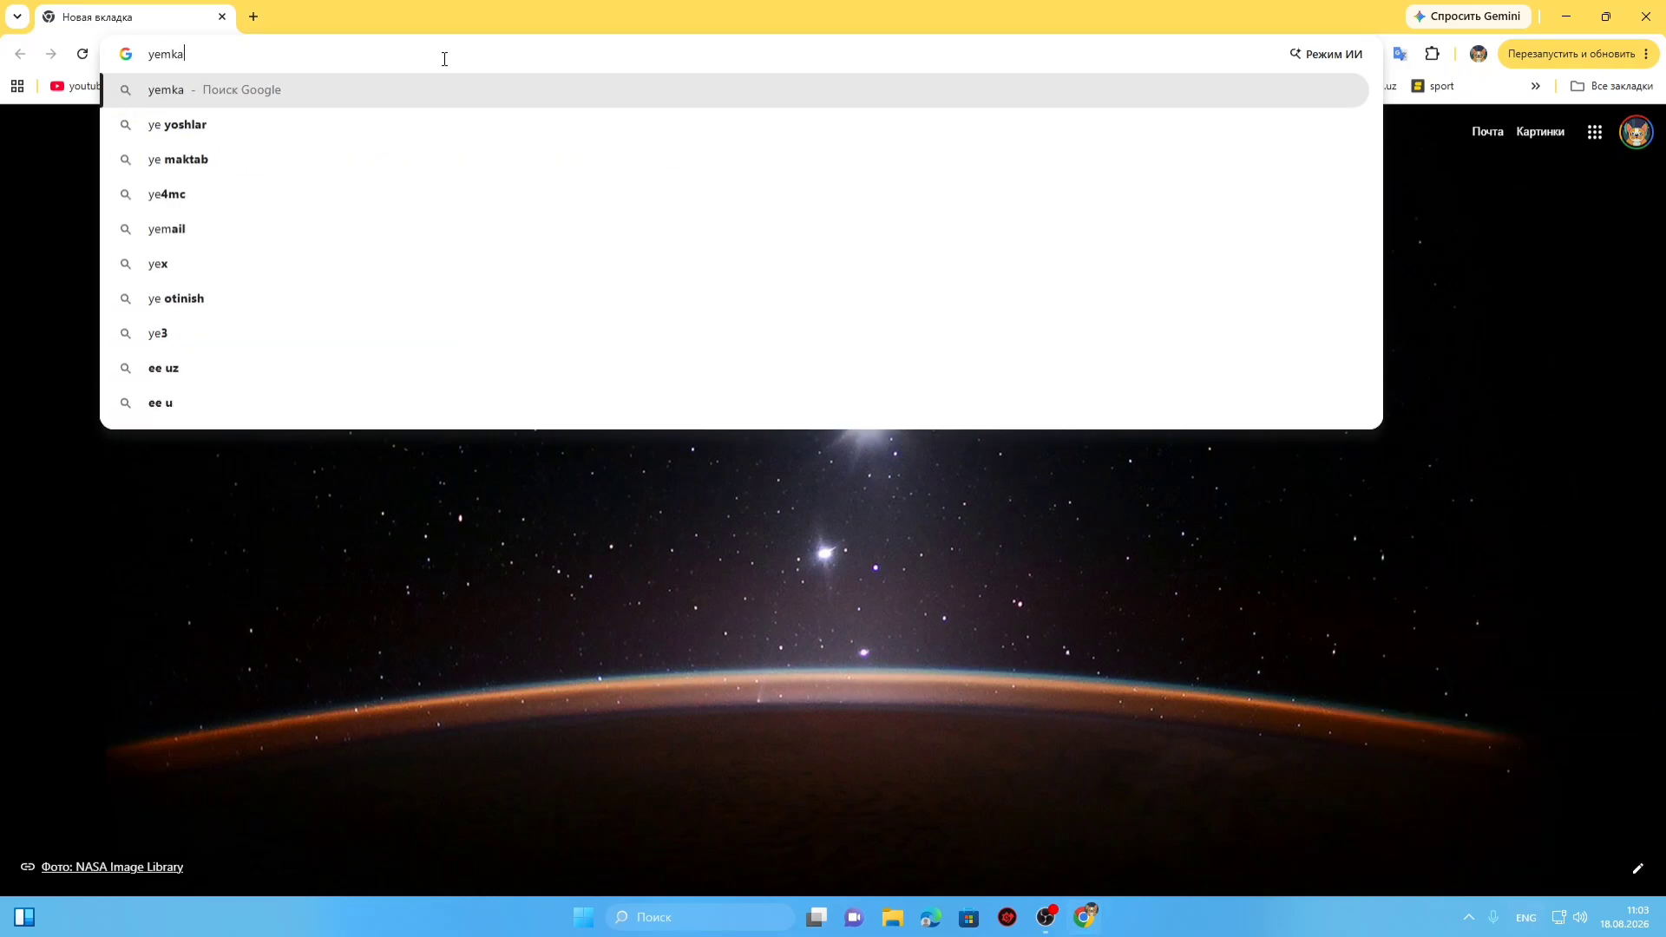
pyautogui.press('BackSpace')
pyautogui.press('BackSpace')
pyautogui.press('BackSpace')
pyautogui.press('BackSpace')
pyautogui.press('BackSpace')
pyautogui.press('BackSpace')
pyautogui.write('em')
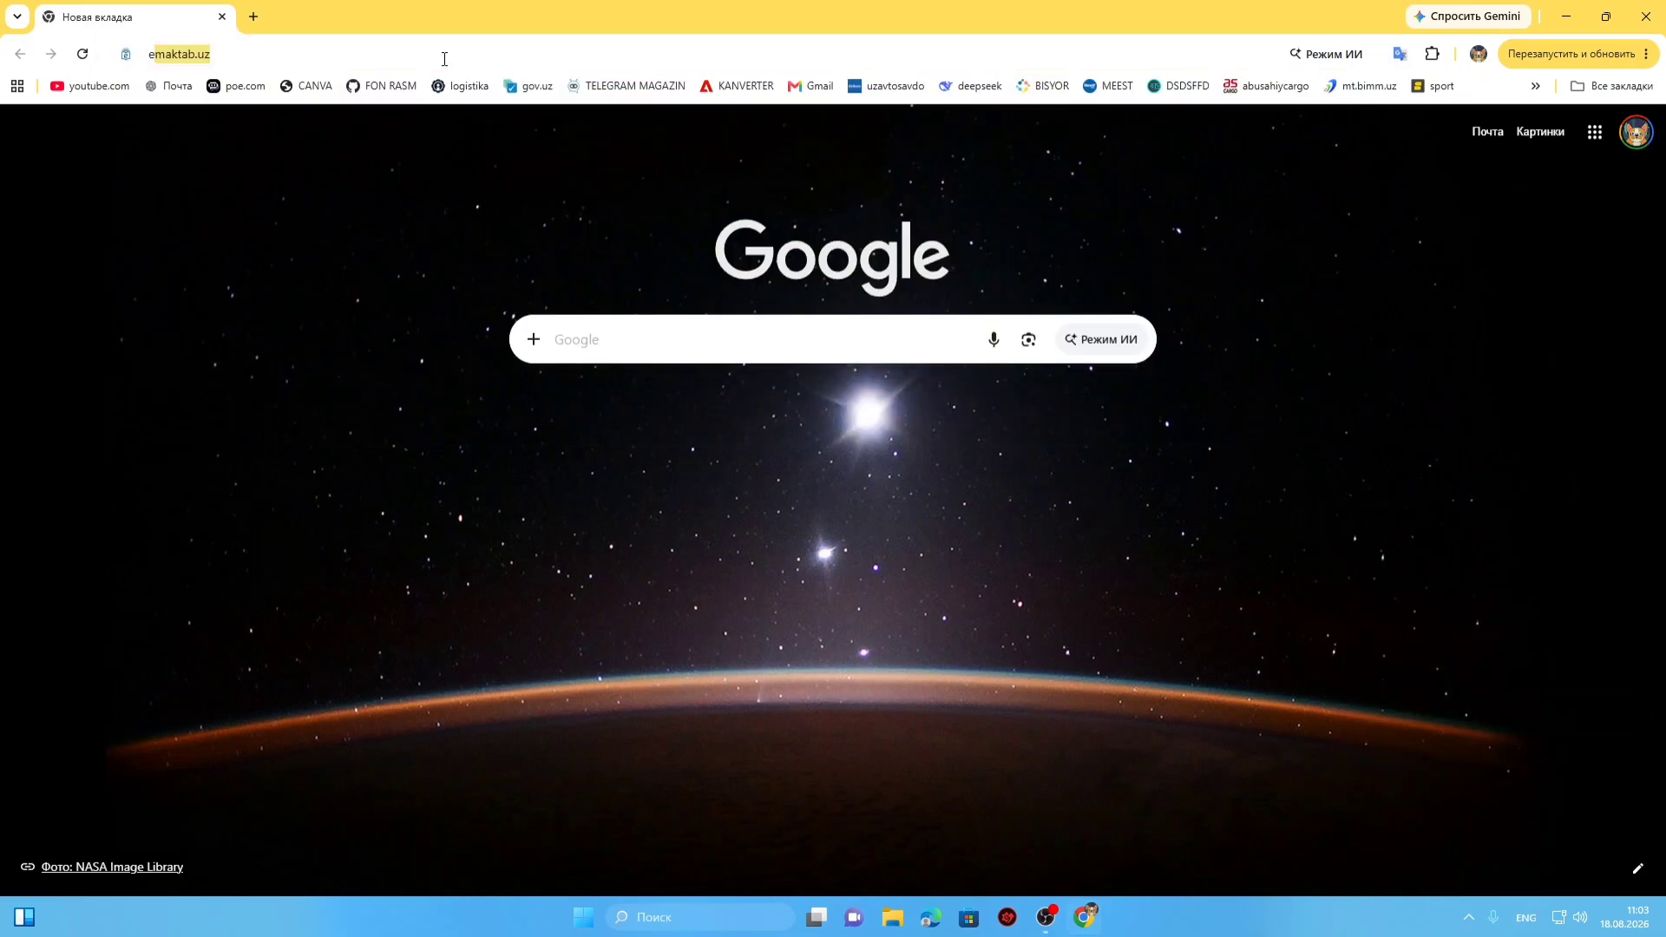
pyautogui.write('ak')
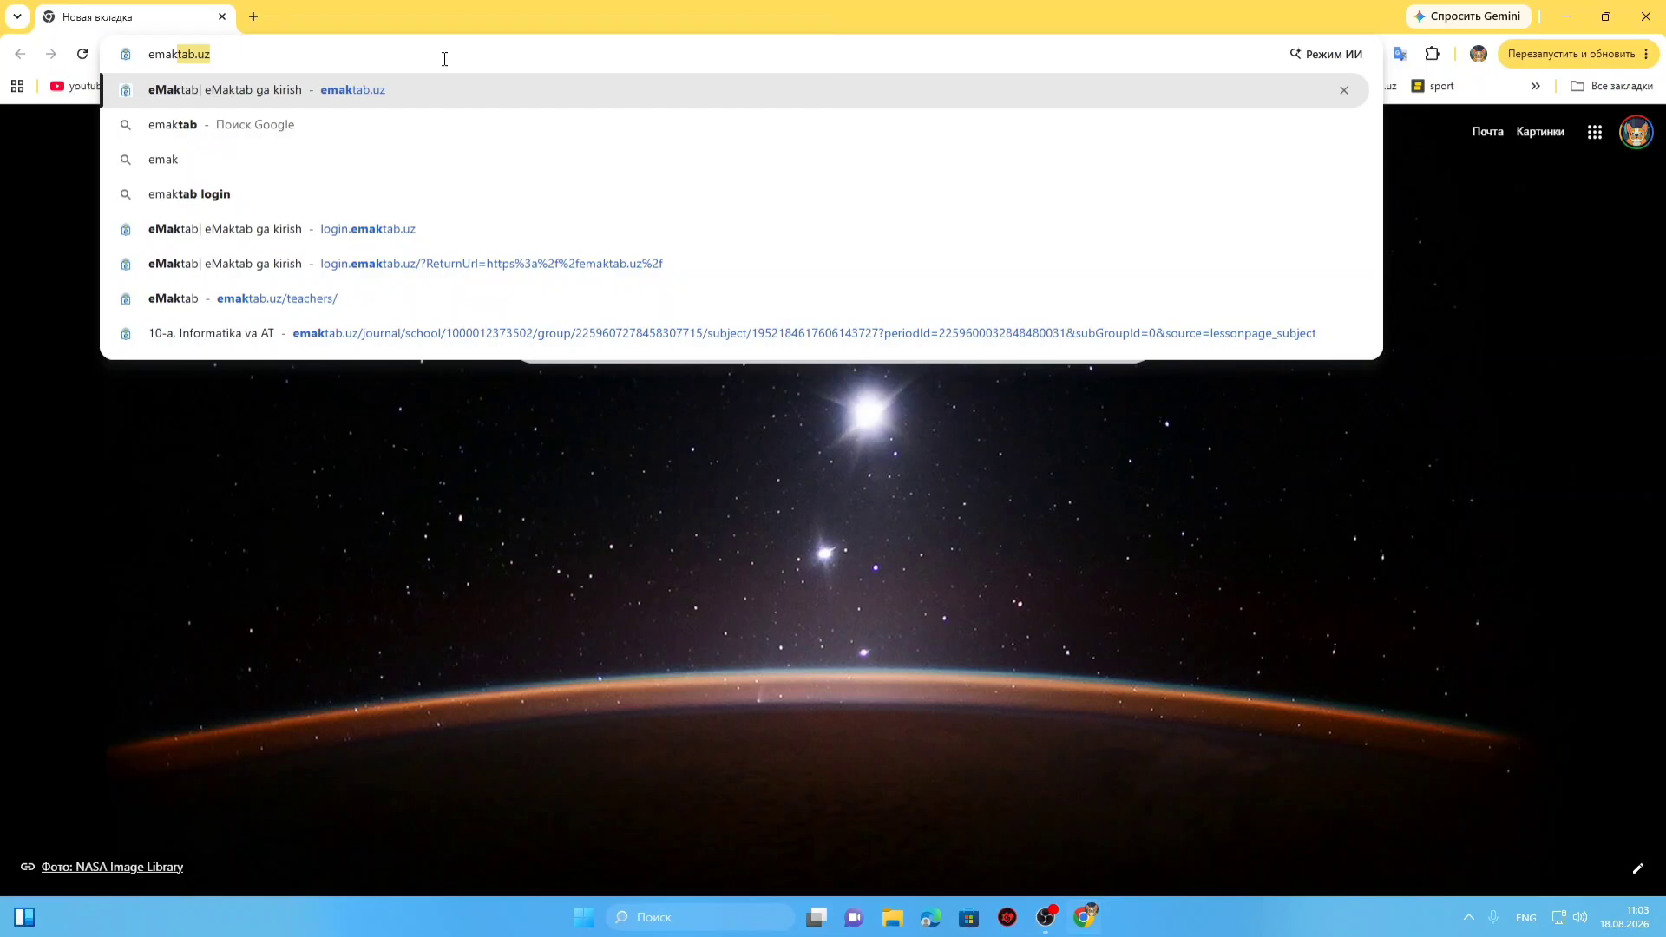
pyautogui.press('Return')
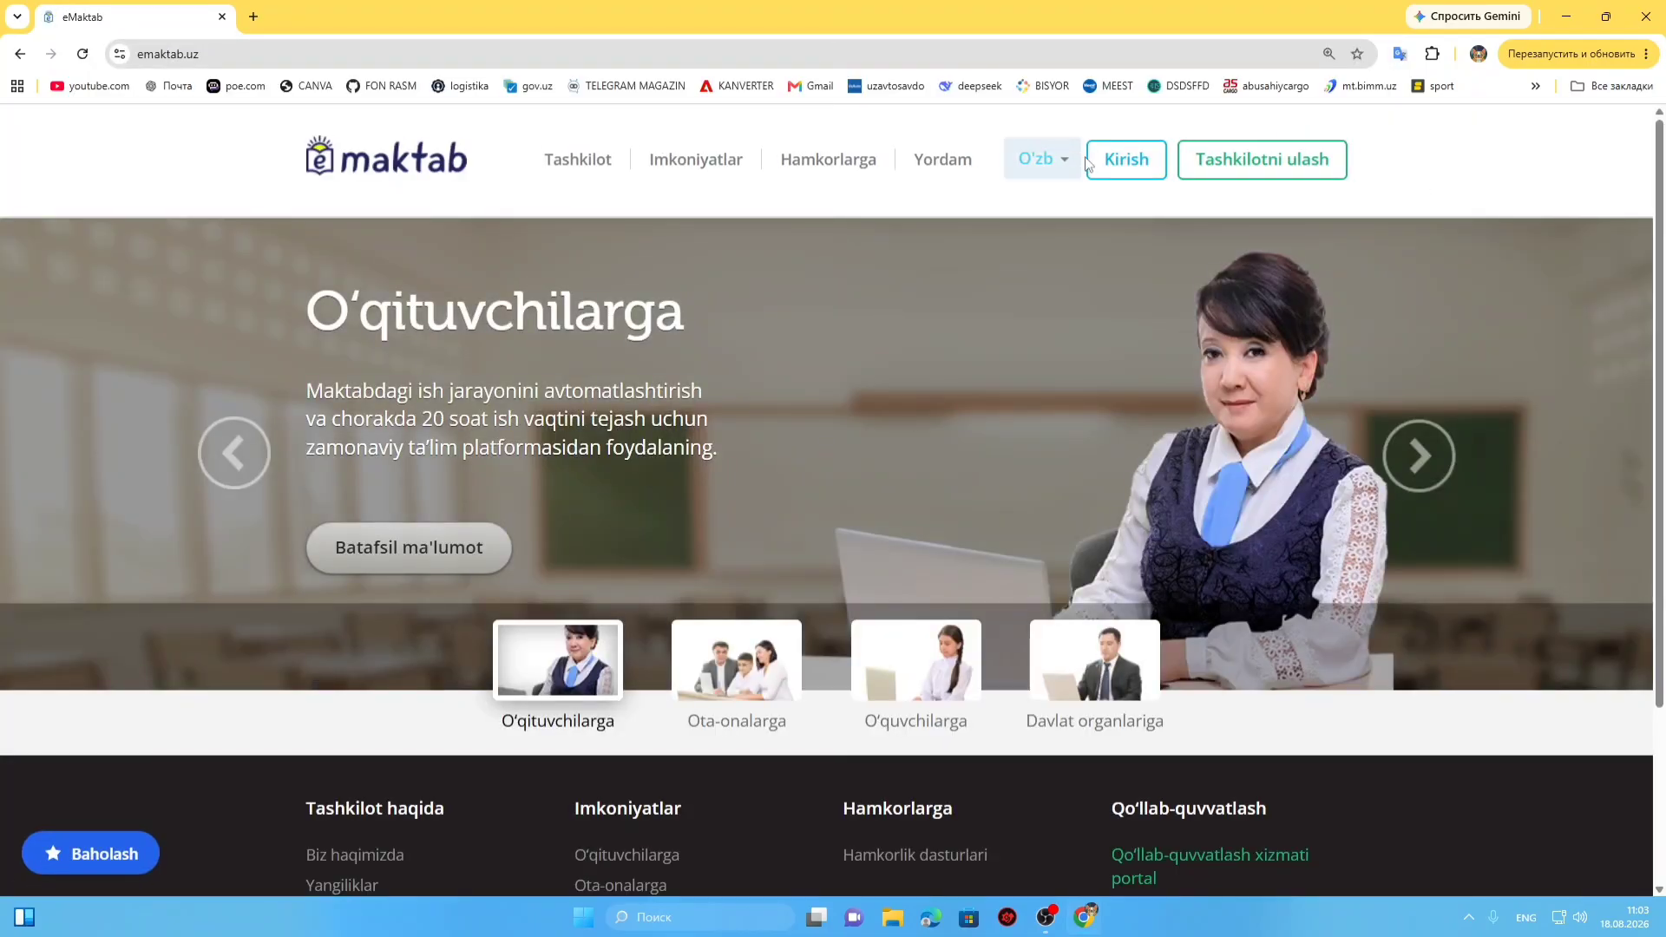
# - Sign in to the teacher's eMaktab account
pyautogui.click(1104, 161)
pyautogui.click(539, 545)
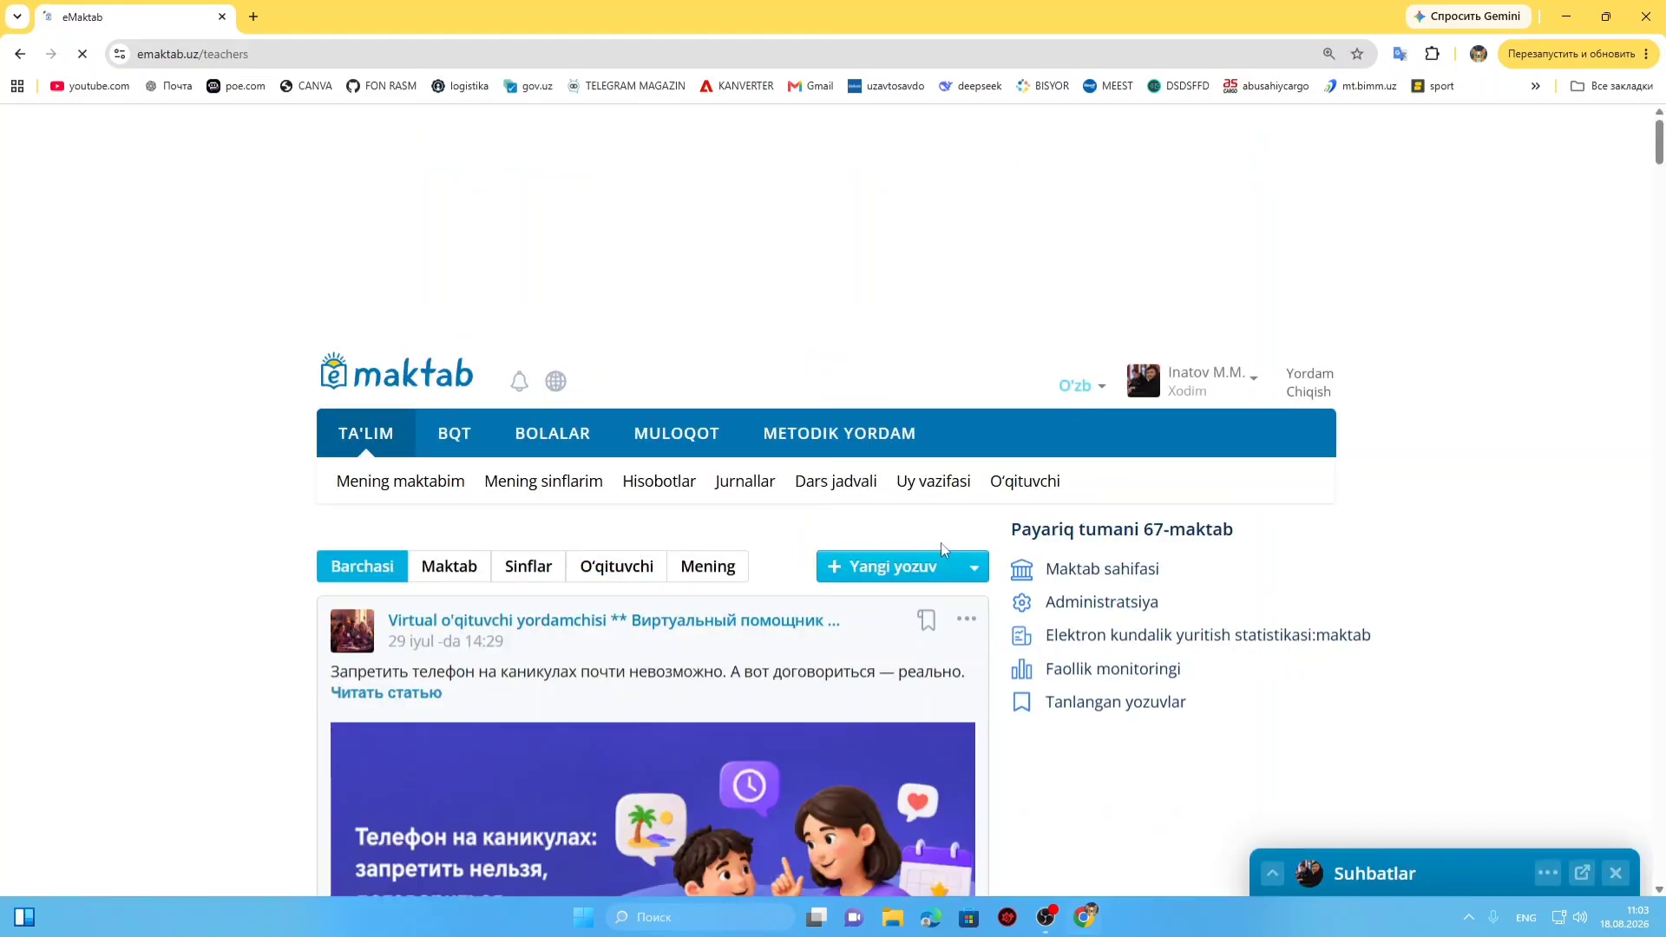
# - Open the school administration page and bring up its list of classes (Sinflar ro'yxati)
pyautogui.scroll(-10, 1646, 267)
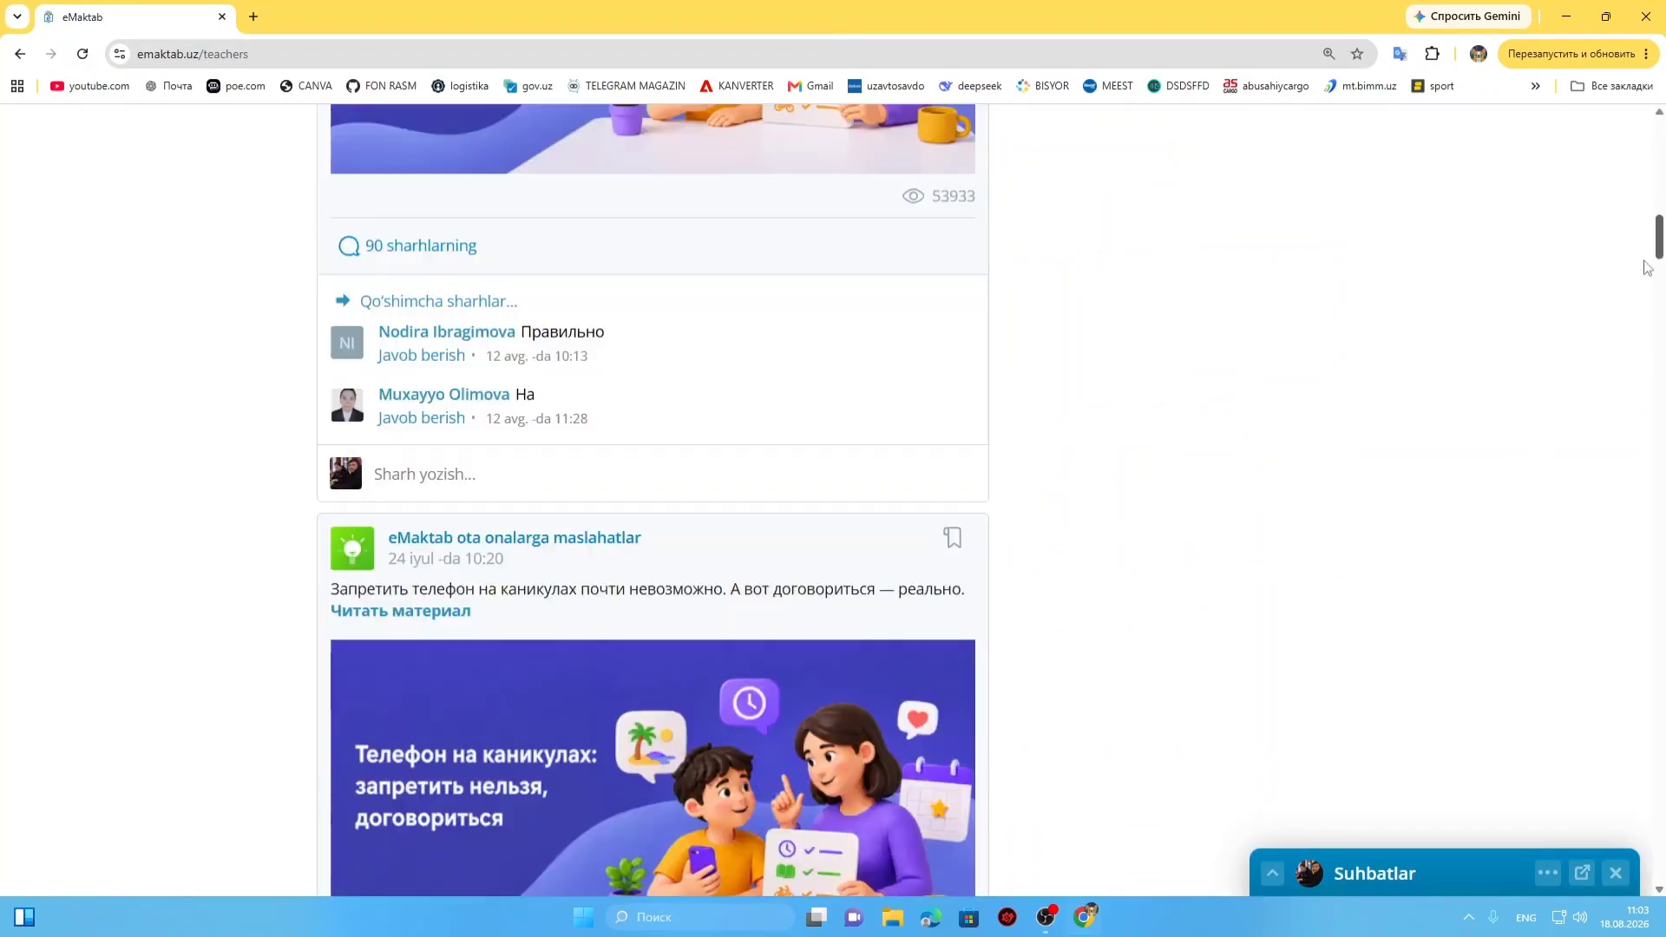
pyautogui.scroll(10, 1646, 268)
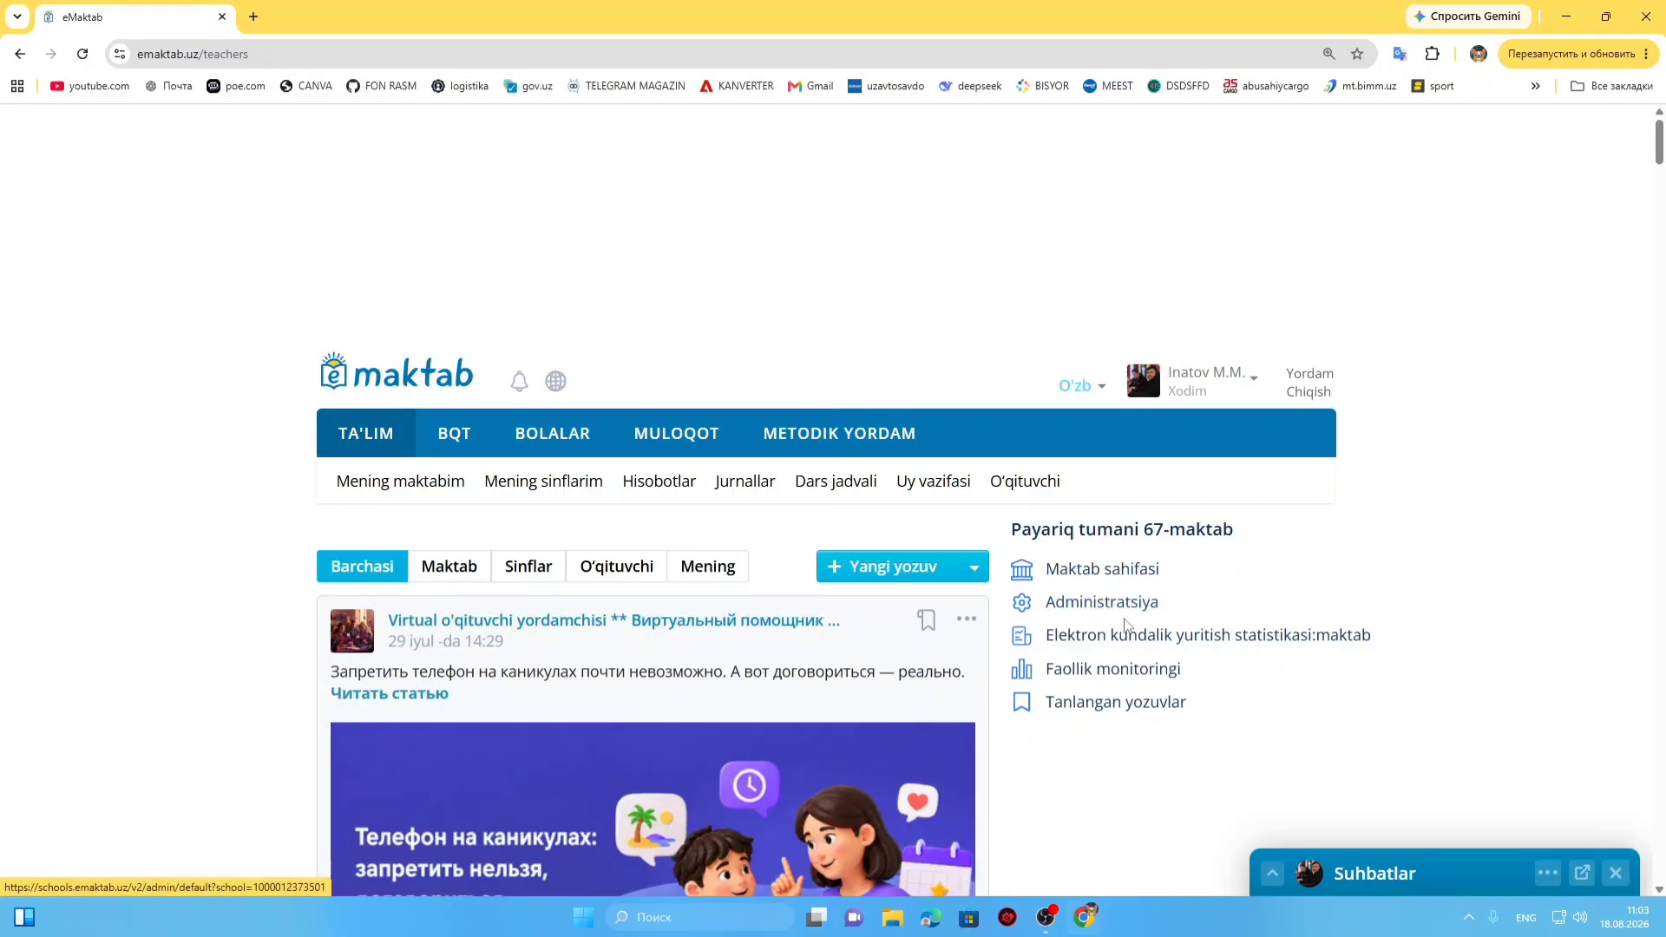
pyautogui.click(1092, 602)
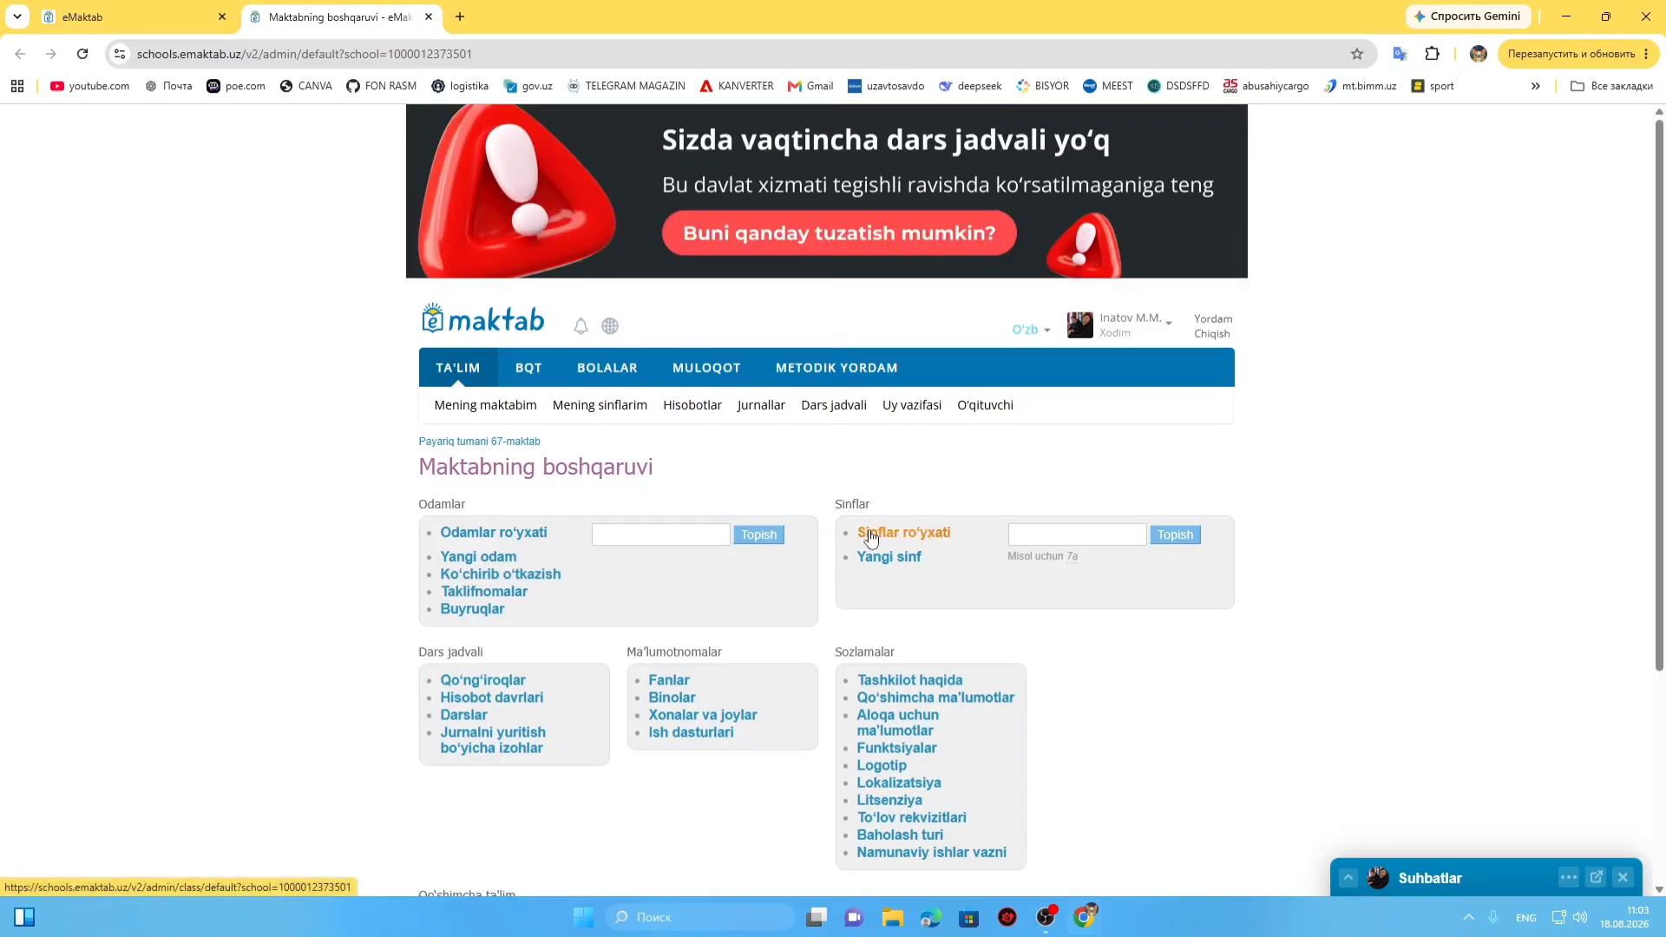
pyautogui.click(906, 538)
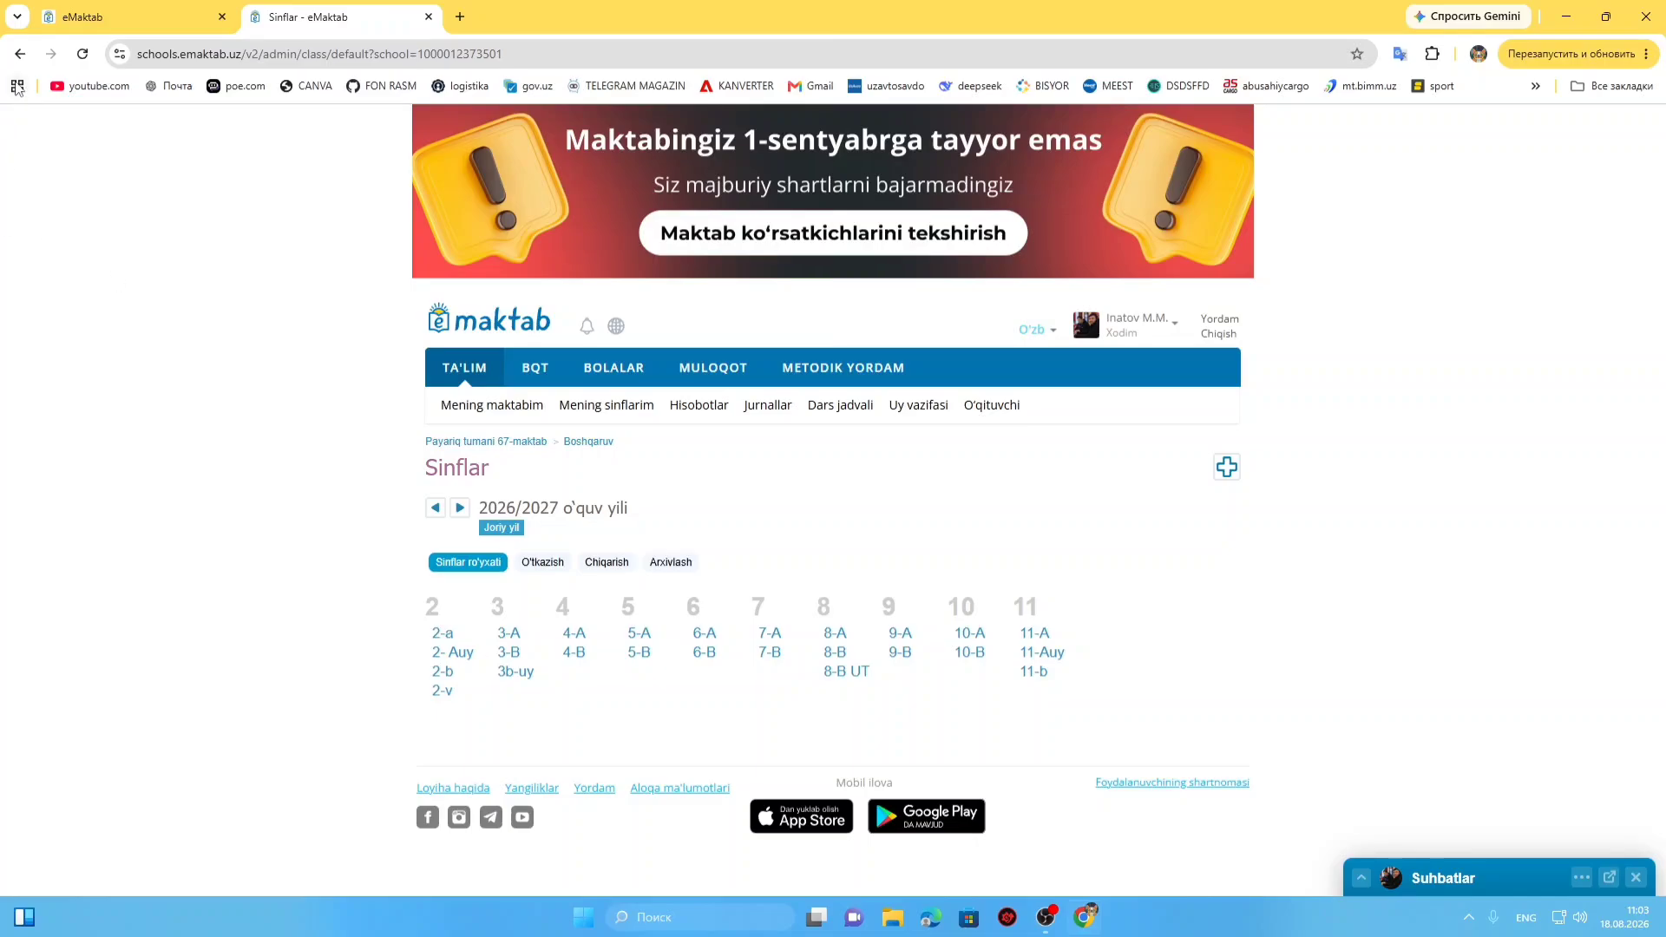
pyautogui.click(18, 54)
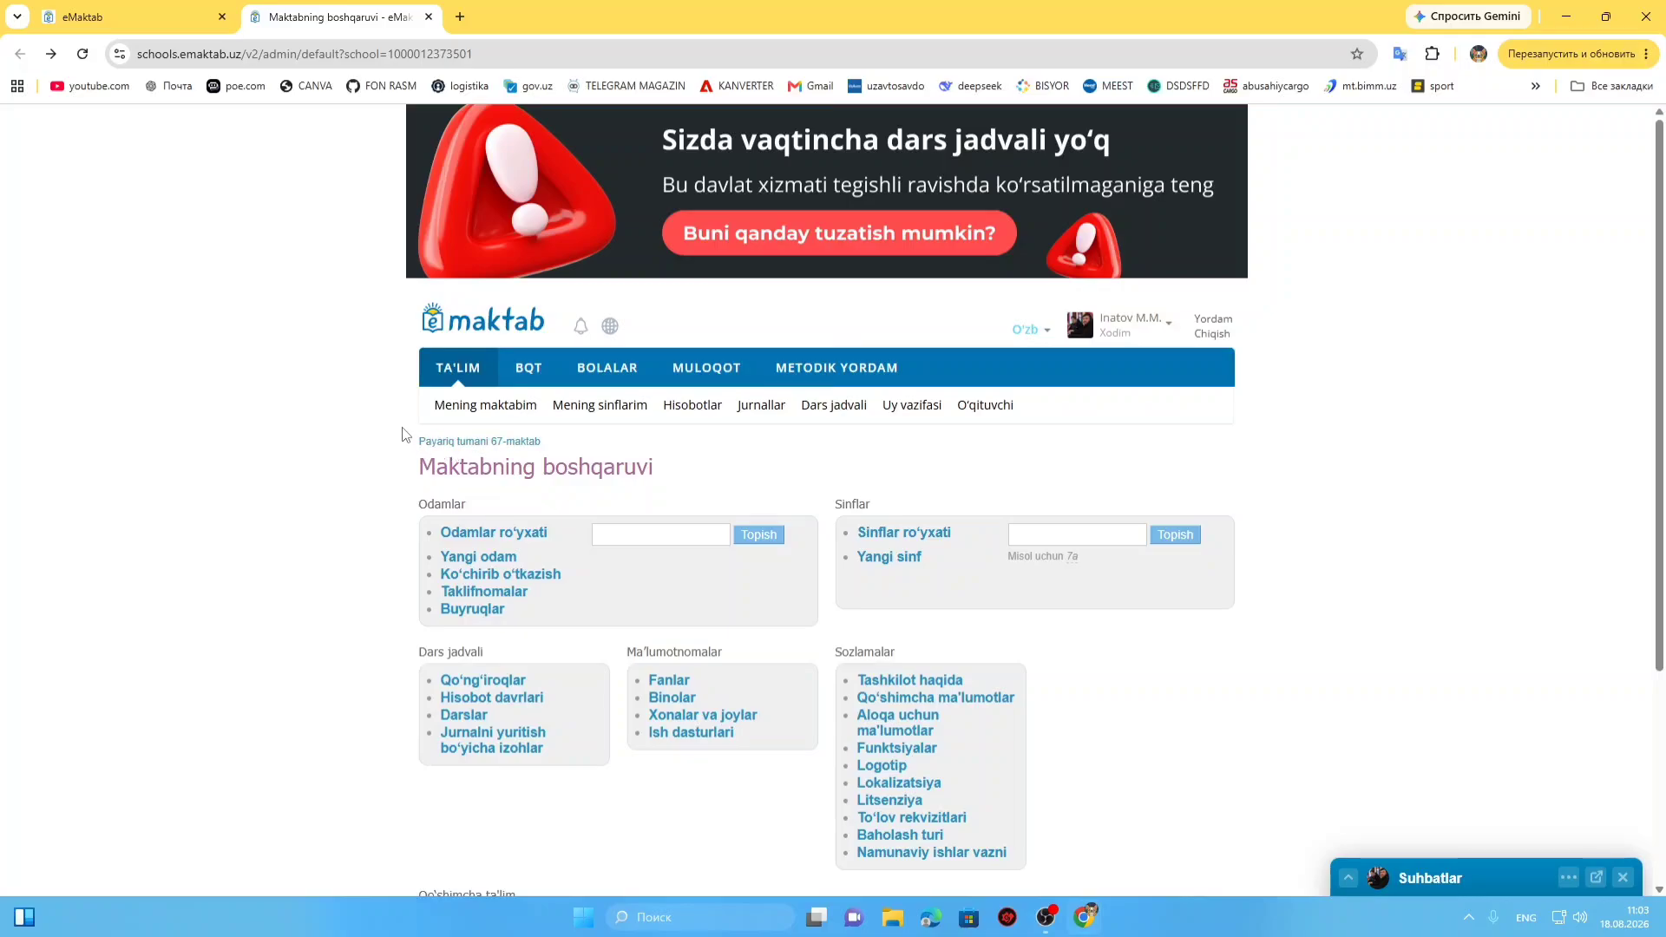
pyautogui.click(911, 537)
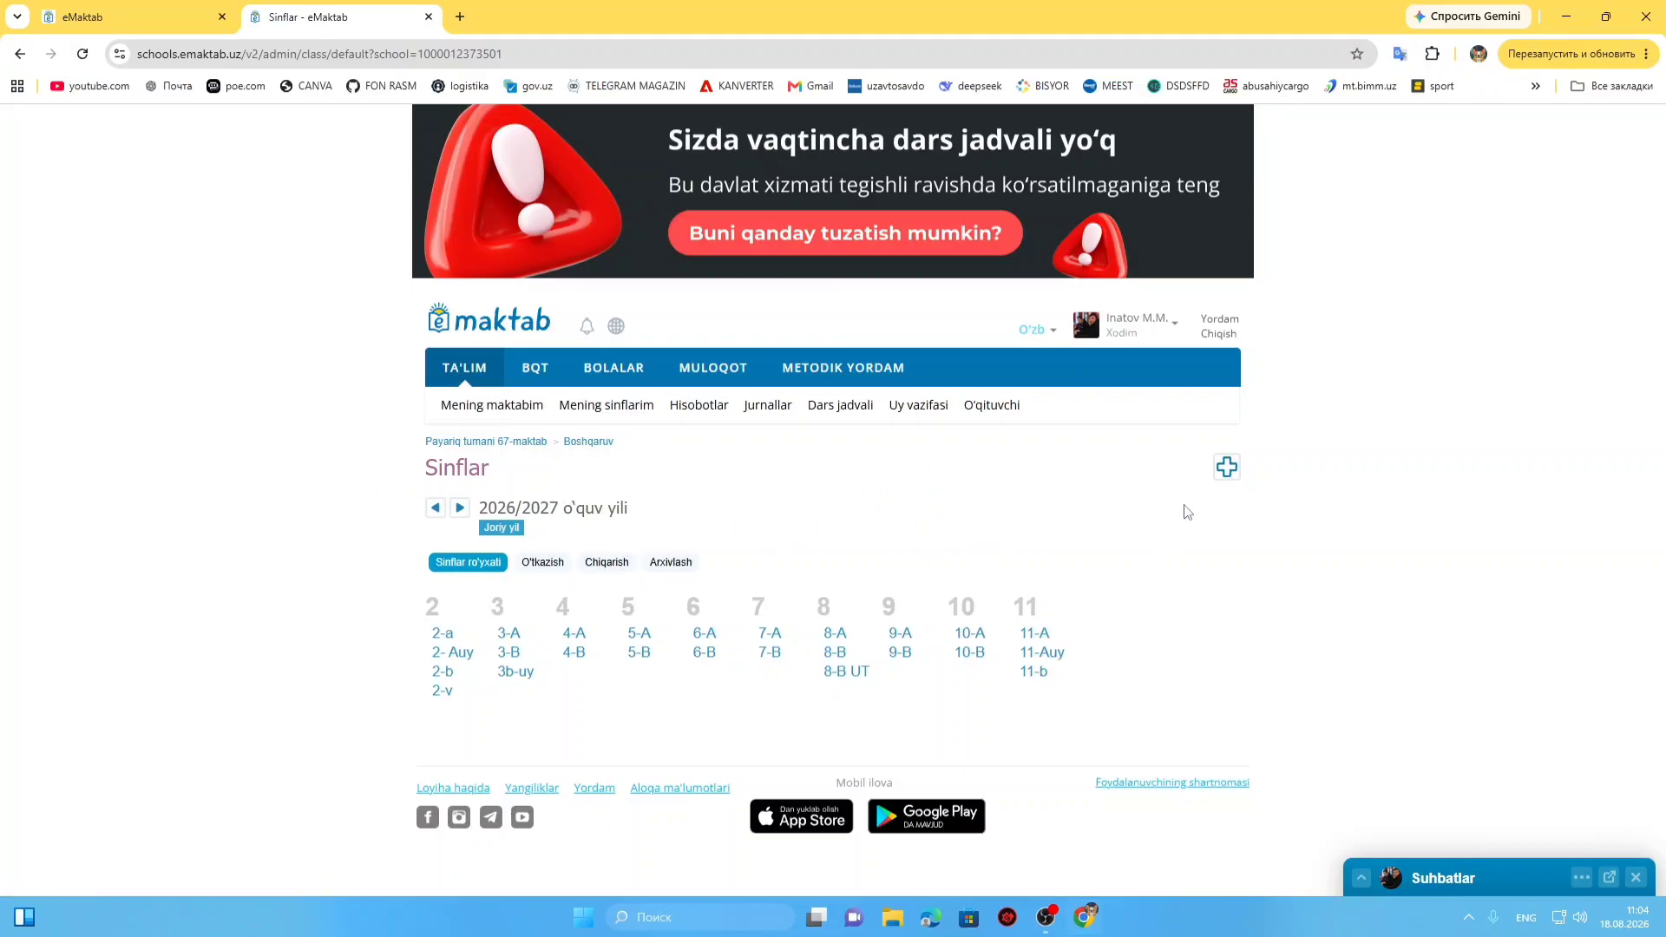
# - Begin creating a new class and set its class code (Sinf kodi) to 10-a
pyautogui.click(1225, 476)
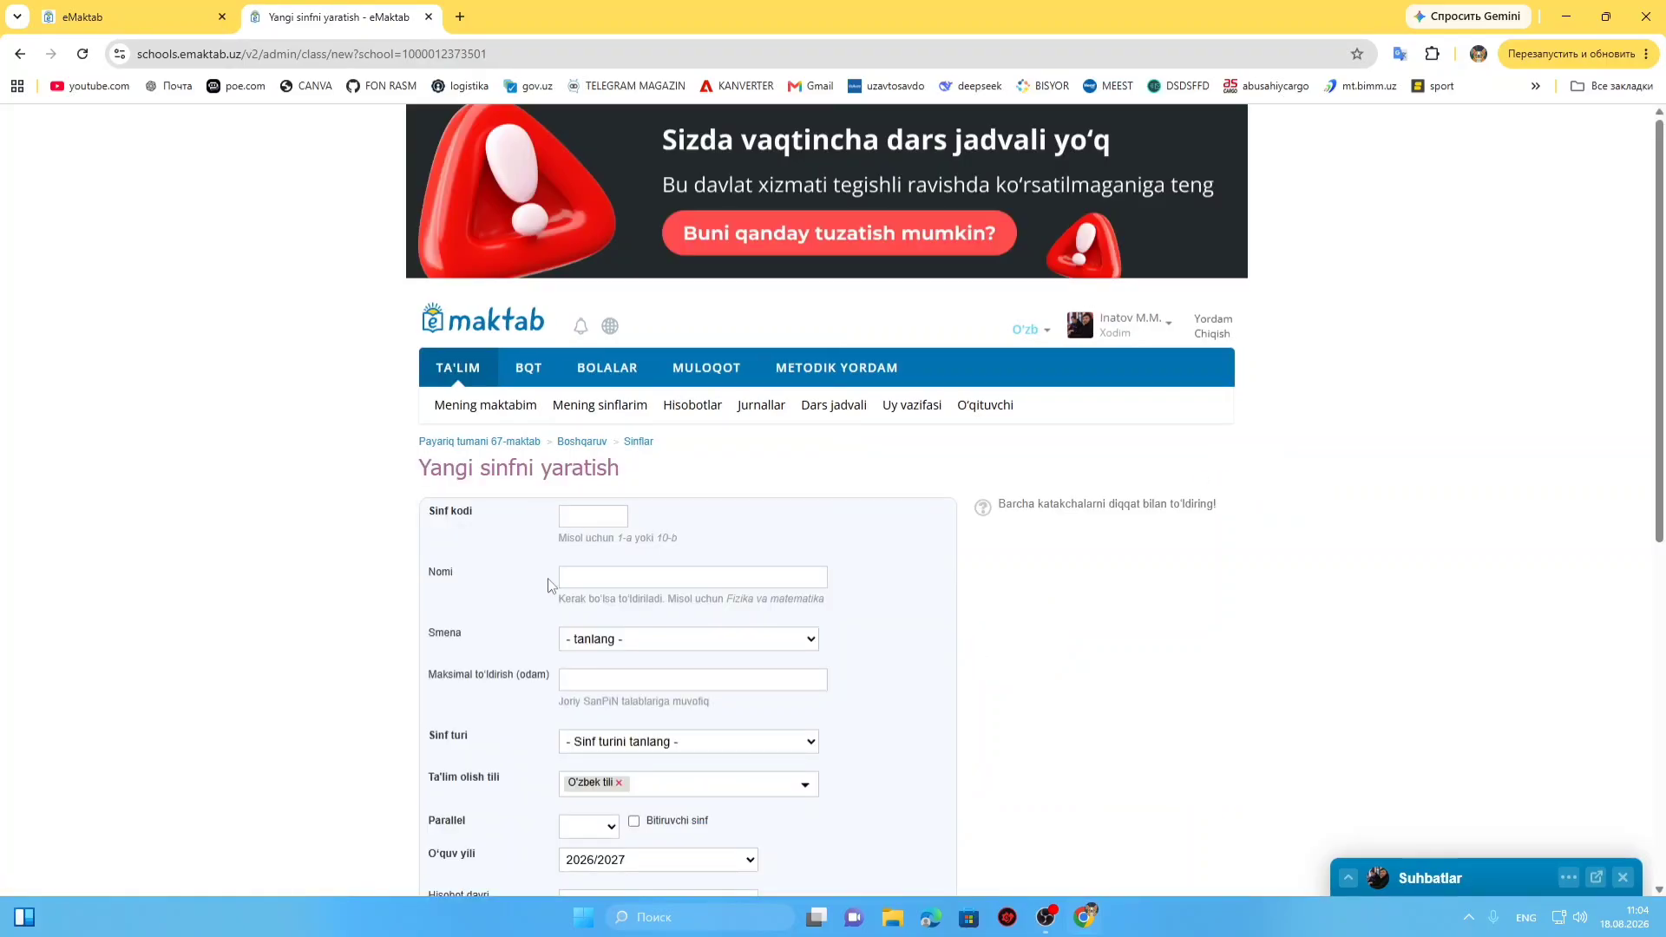
pyautogui.click(597, 517)
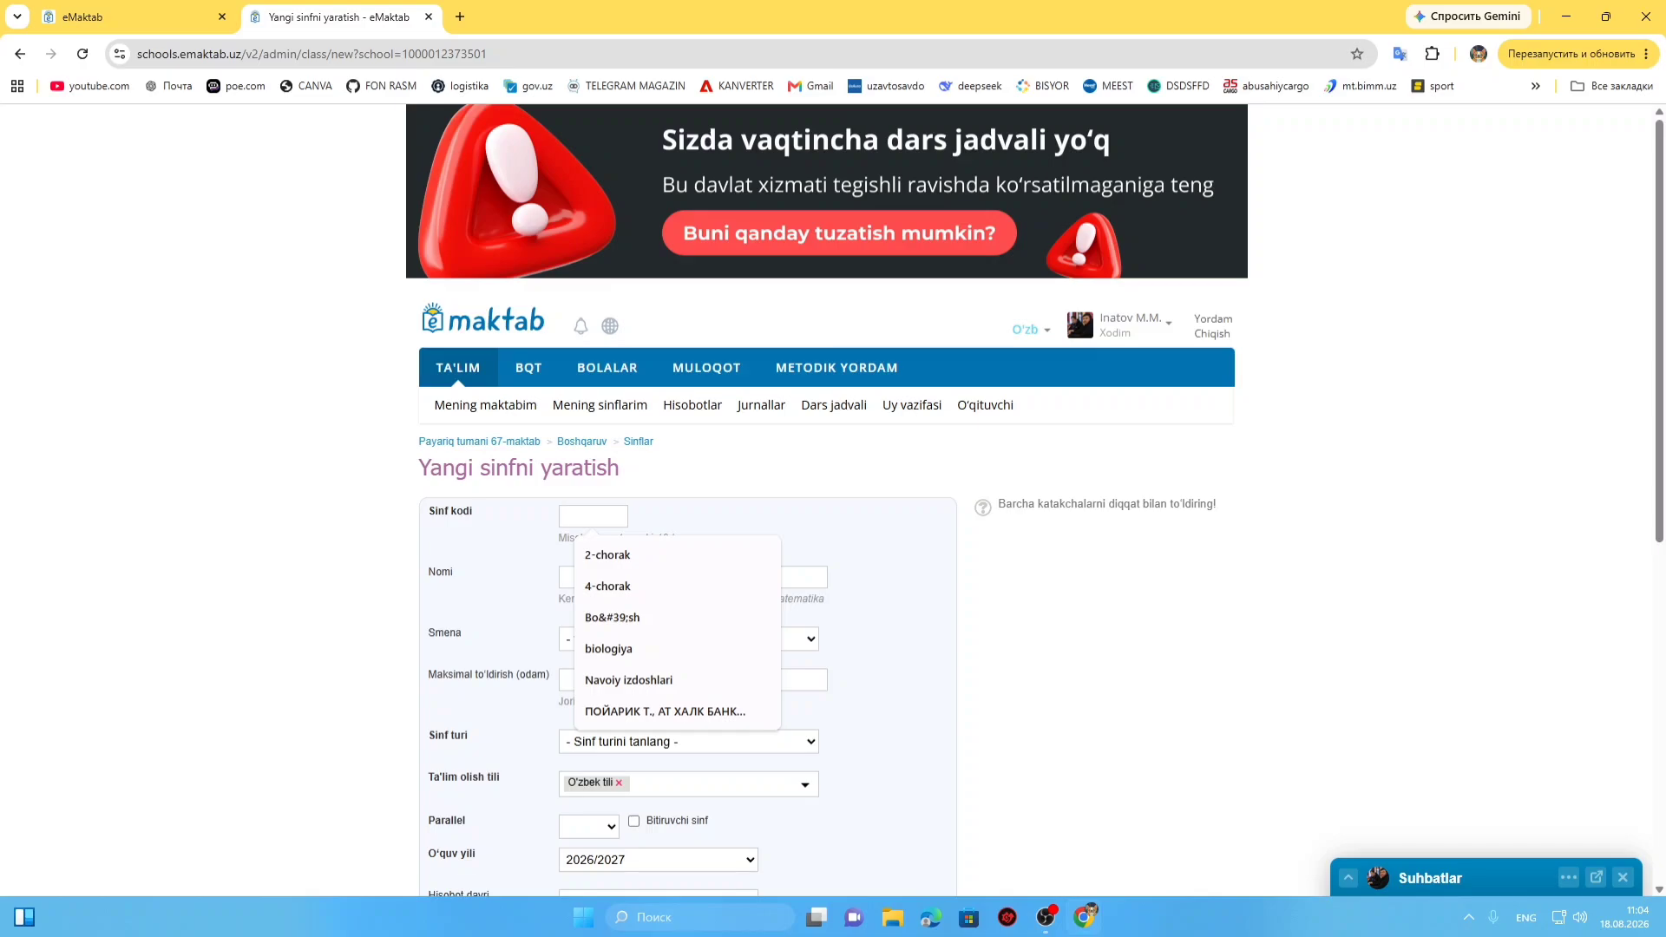
pyautogui.write('10')
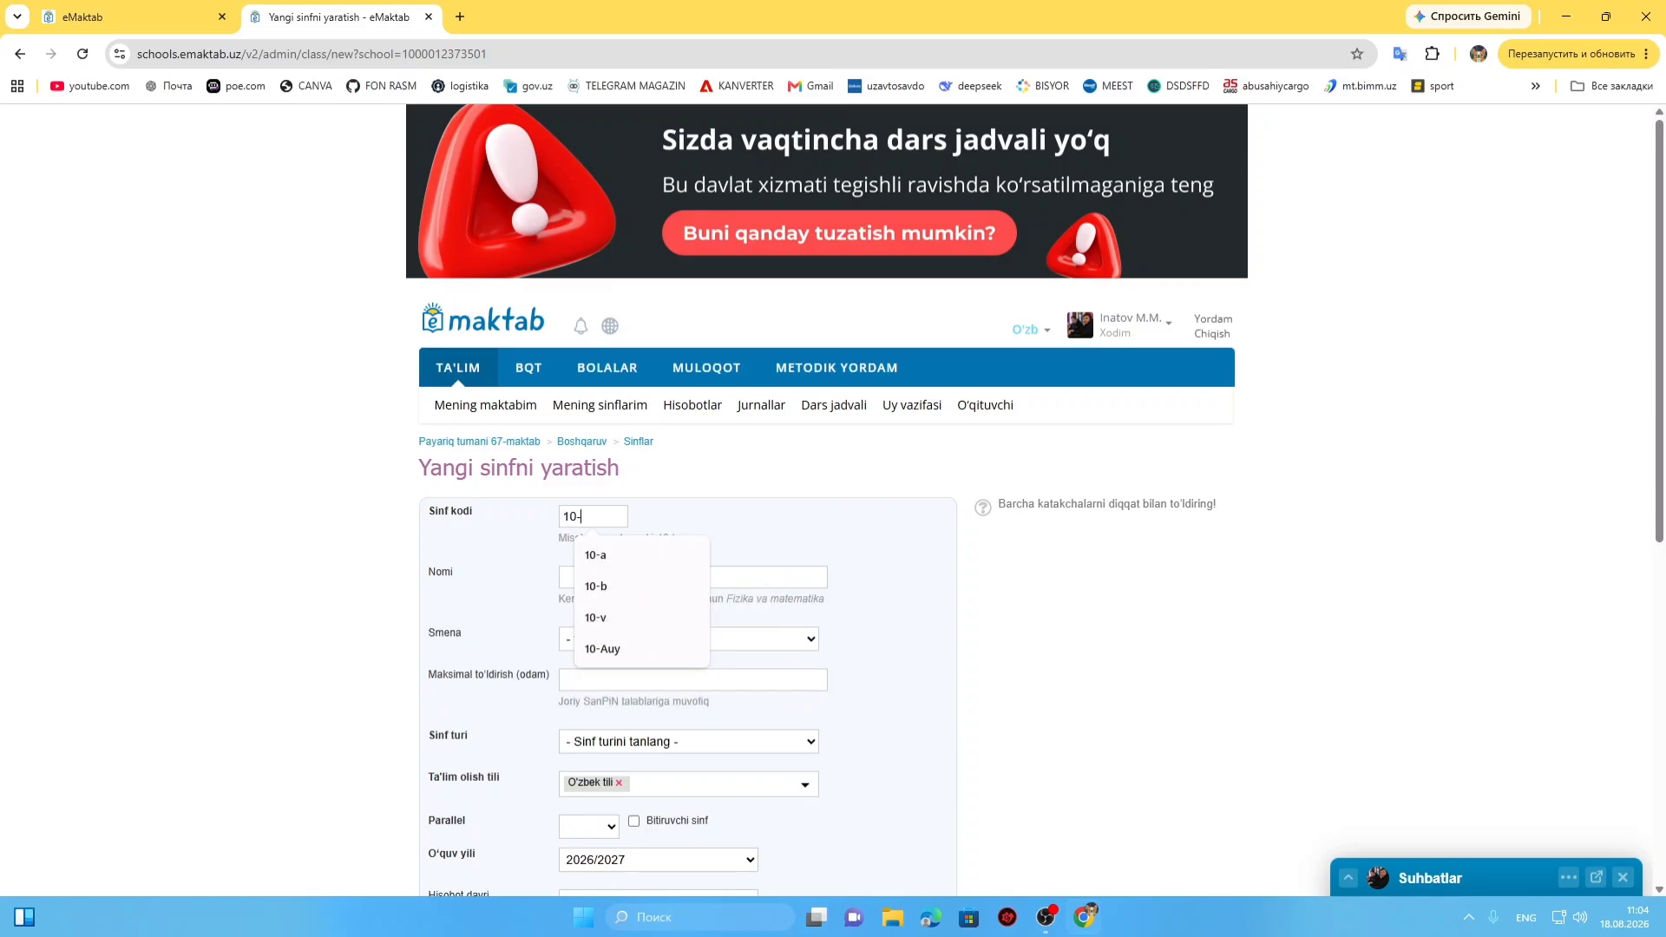
pyautogui.write('-a')
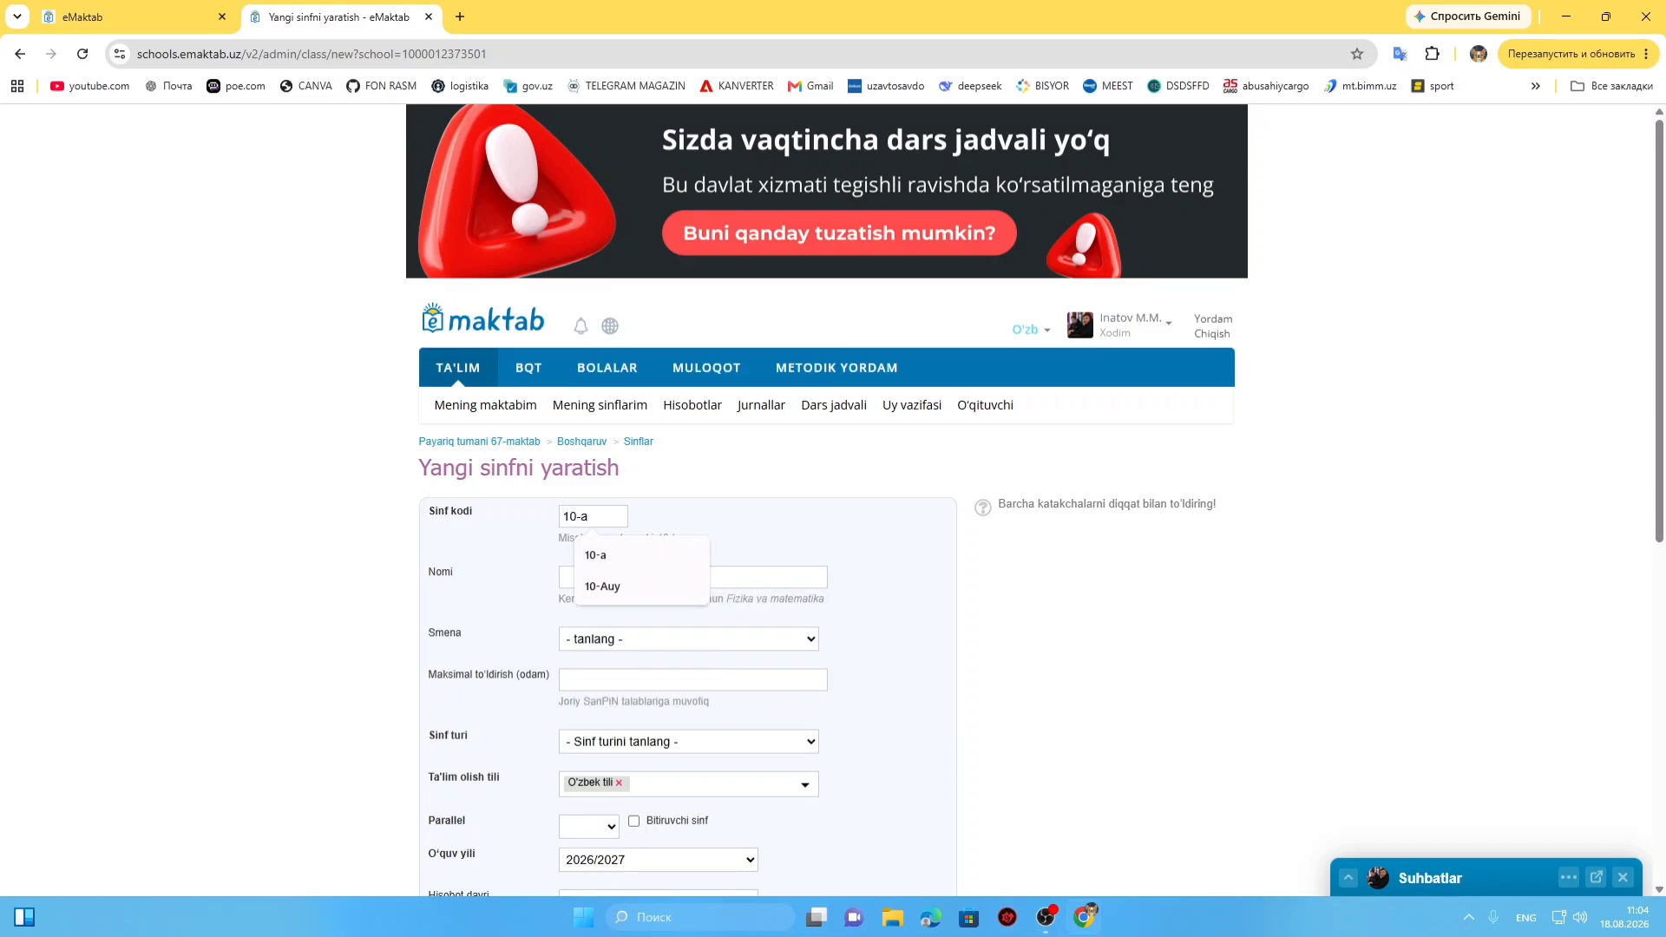
pyautogui.click(597, 555)
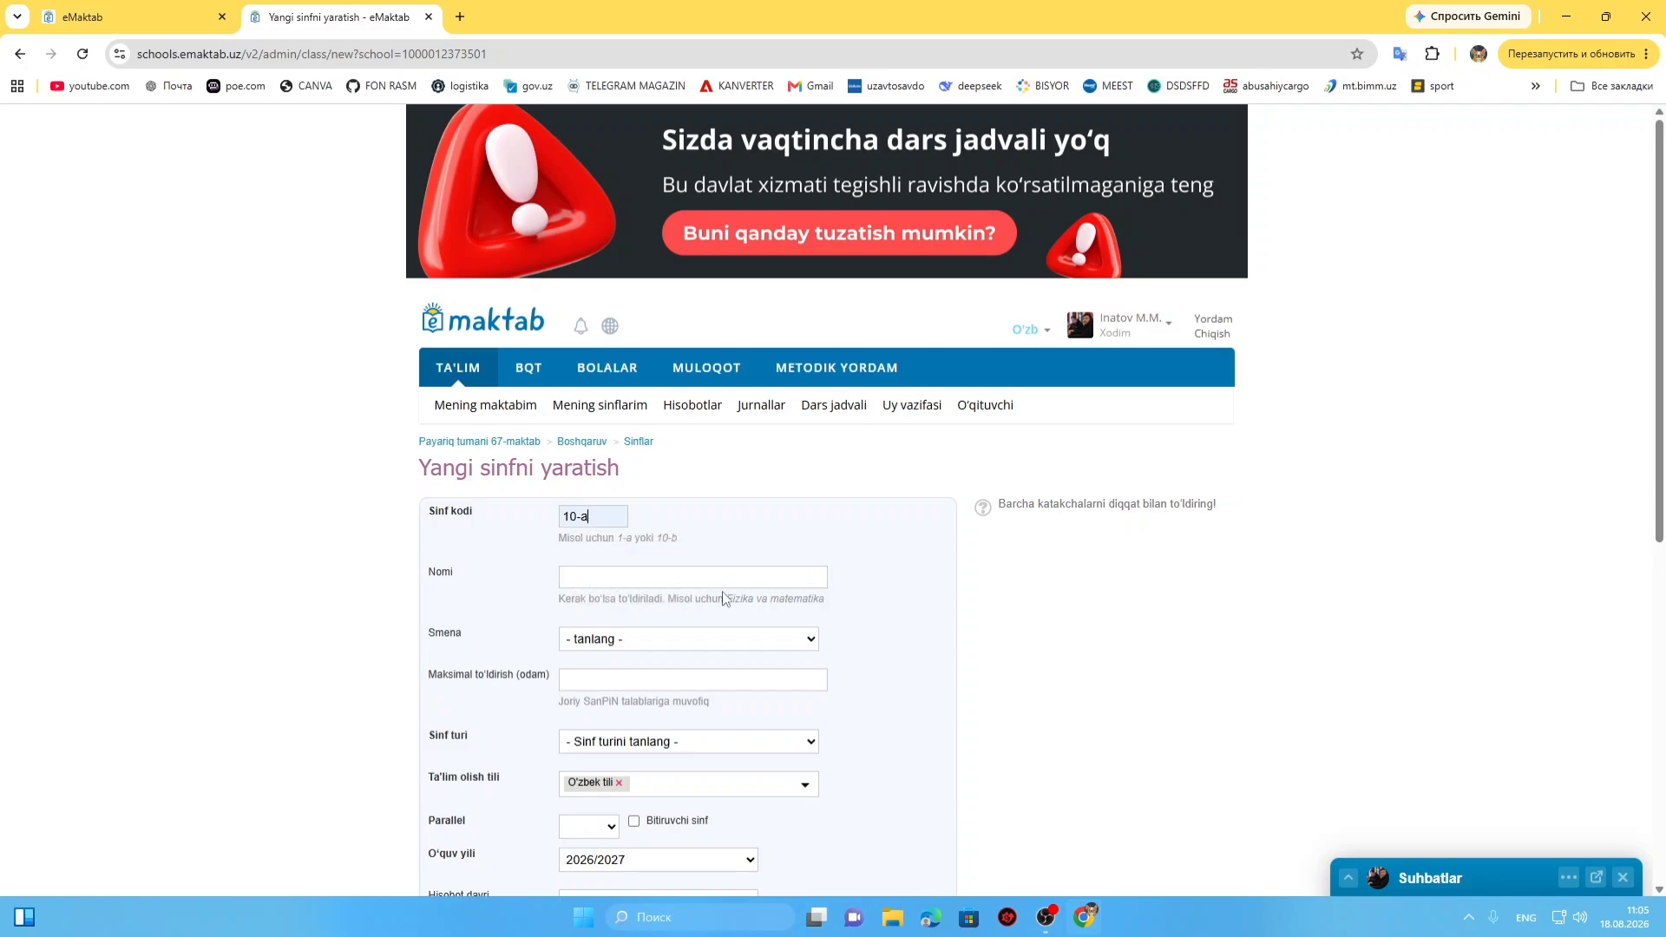
# - Copy the class code 10-a into the new class's name (Nomi)
pyautogui.moveTo(606, 518); pyautogui.dragTo(545, 525)
pyautogui.hotkey('ctrl', 'c')
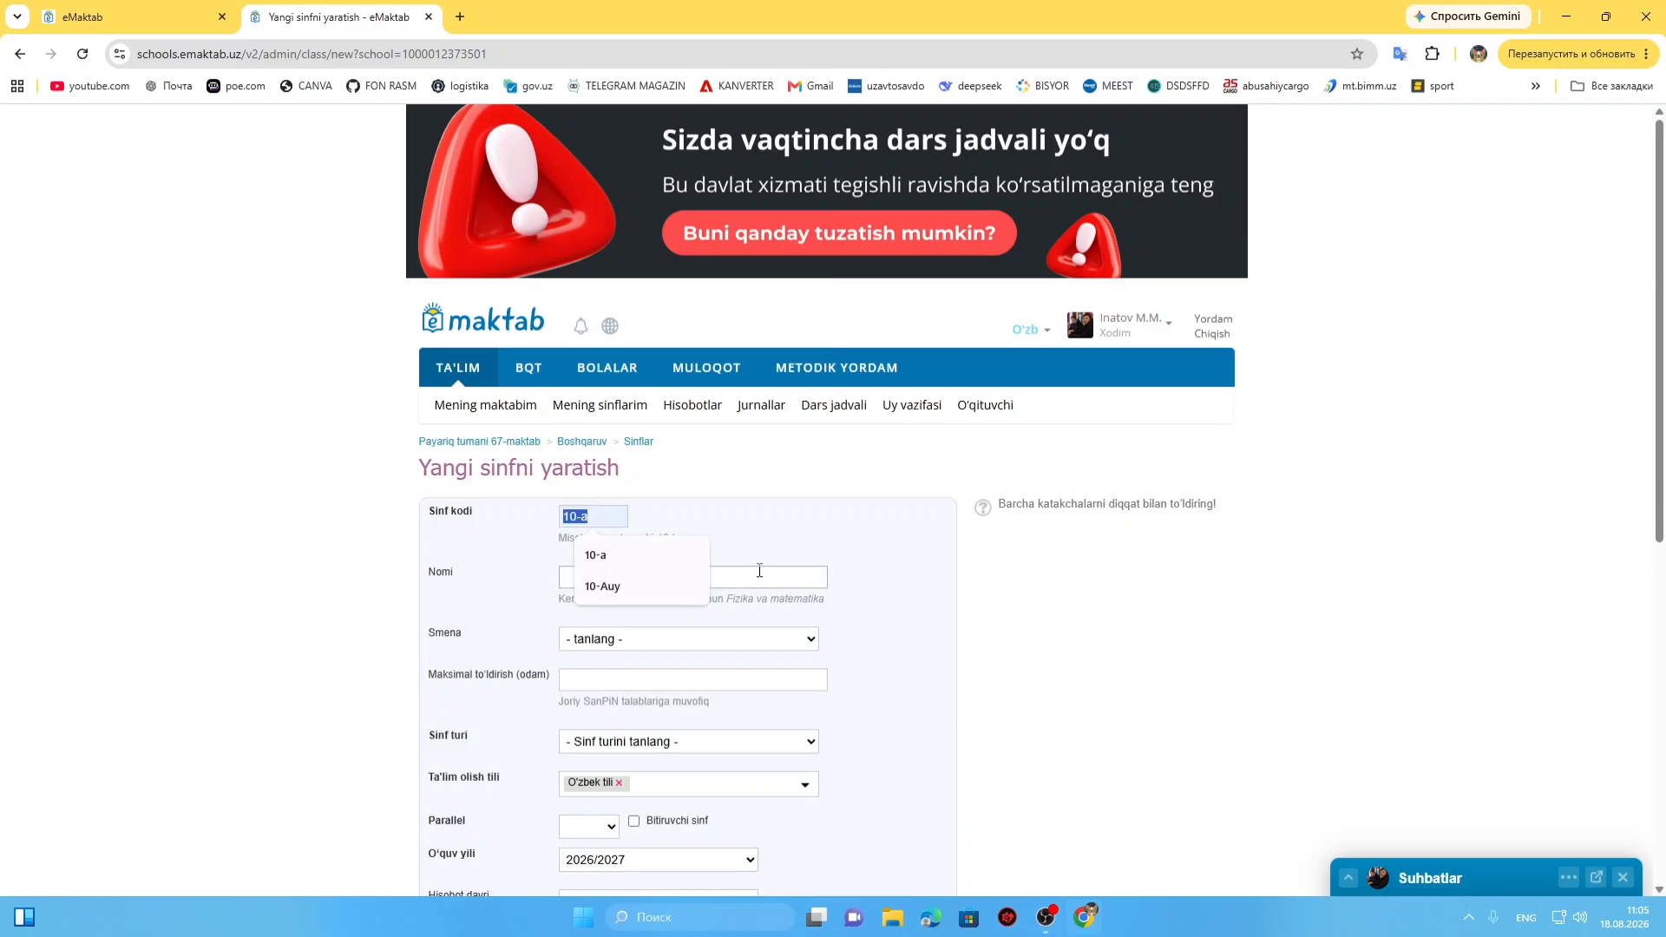
pyautogui.click(763, 575)
pyautogui.hotkey('ctrl', 'v')
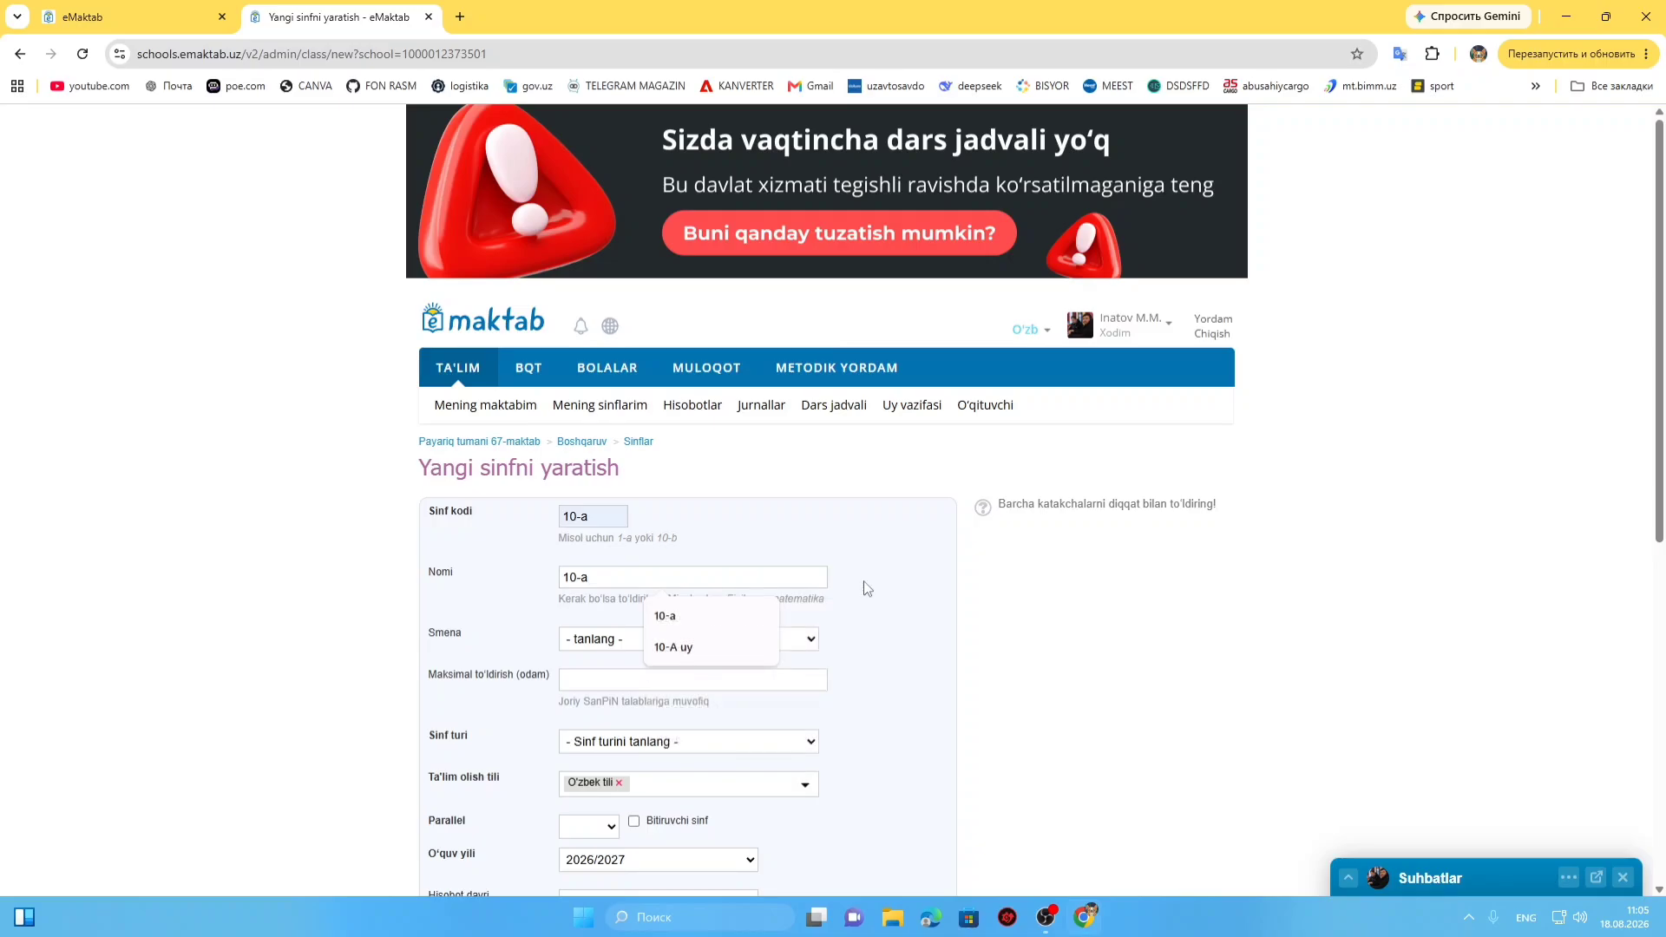
# - Set the new class's shift to Birinchi smena and its class type to Umumiy ta'lim
pyautogui.click(565, 638)
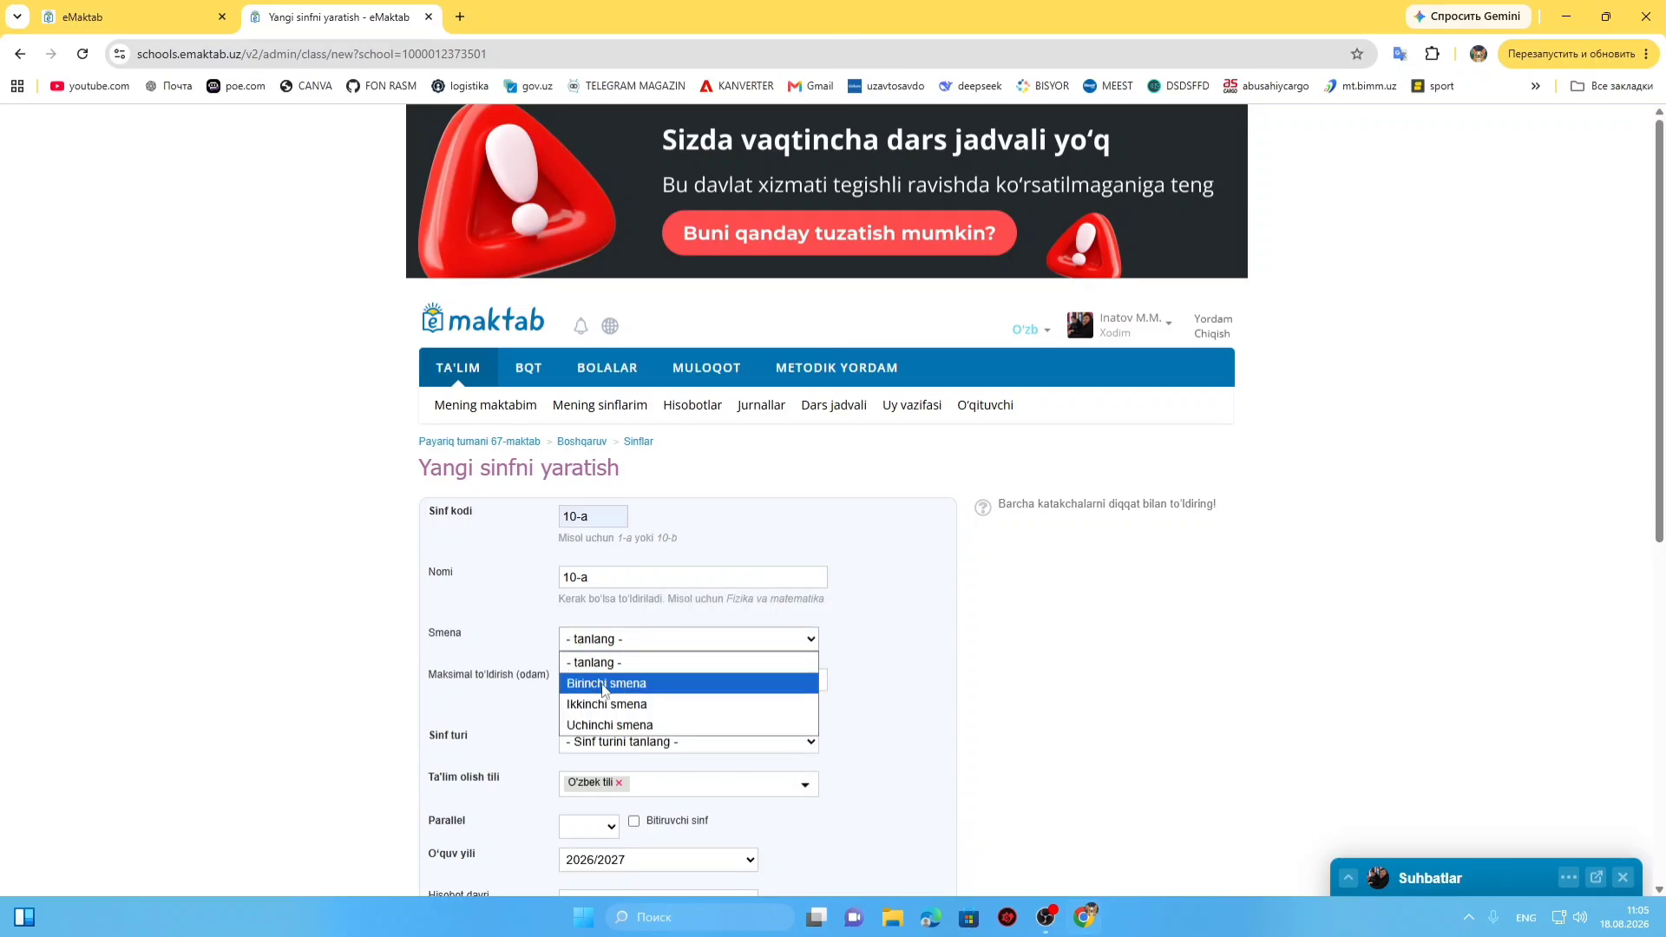
pyautogui.click(622, 683)
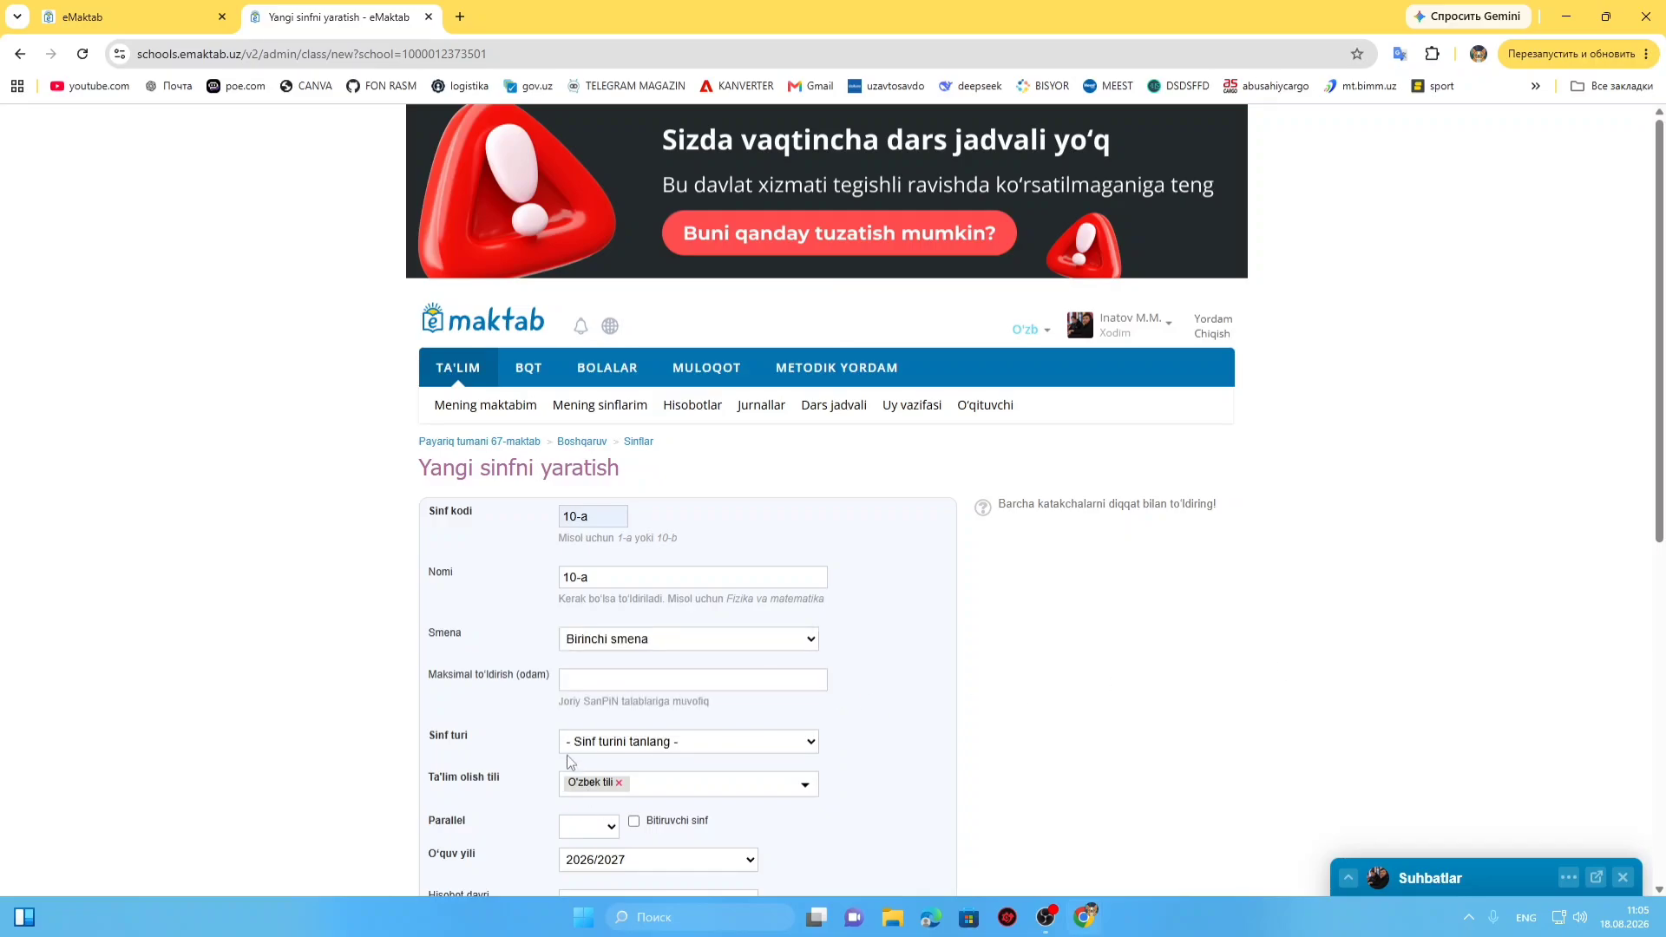
pyautogui.click(605, 742)
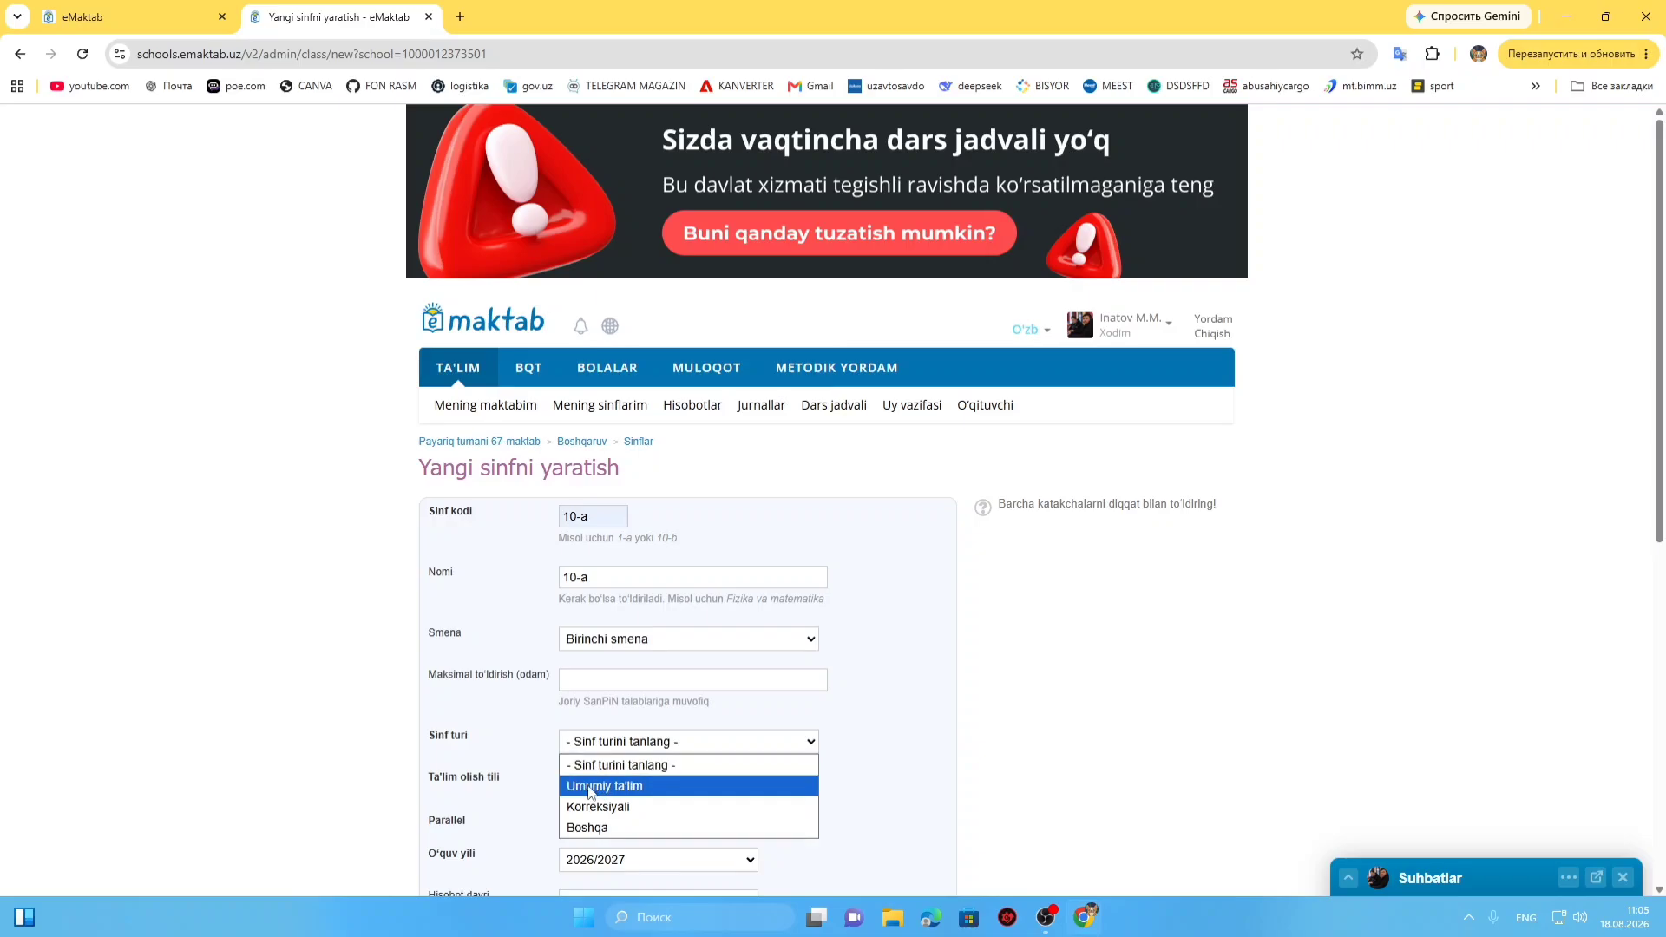
pyautogui.click(589, 786)
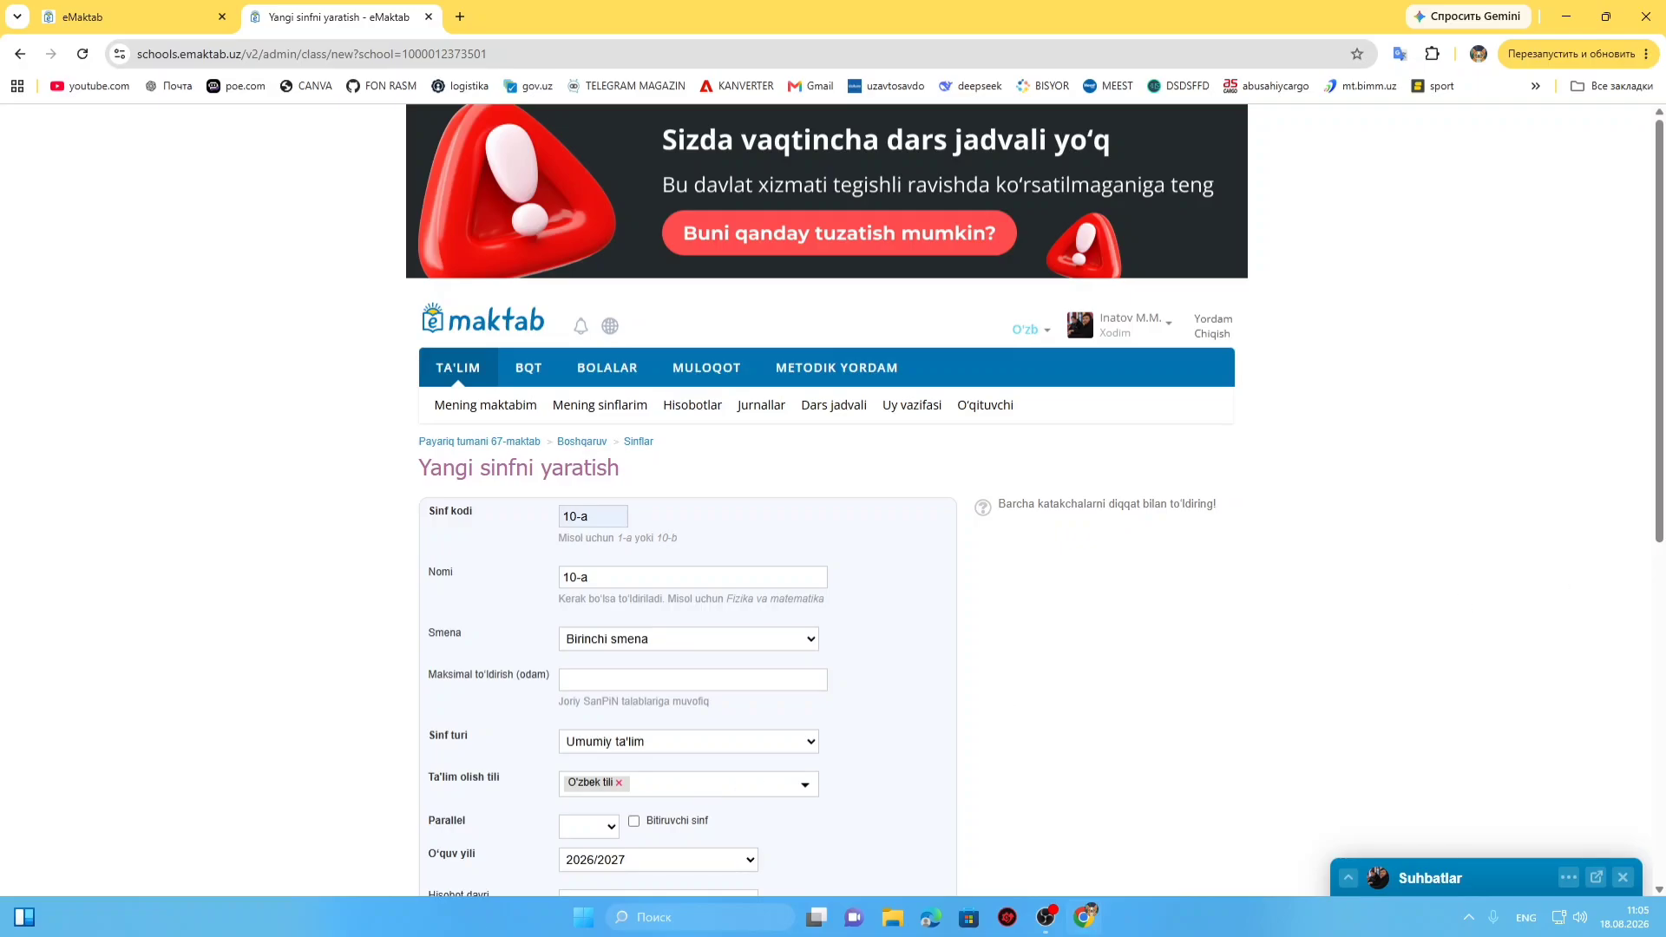
# - Set lesson numbering (Darslarni raqamlash) to exclude zero lessons: Nol dars raqamlarini jadvaldan chiqarish
pyautogui.moveTo(1655, 508); pyautogui.dragTo(1590, 644)
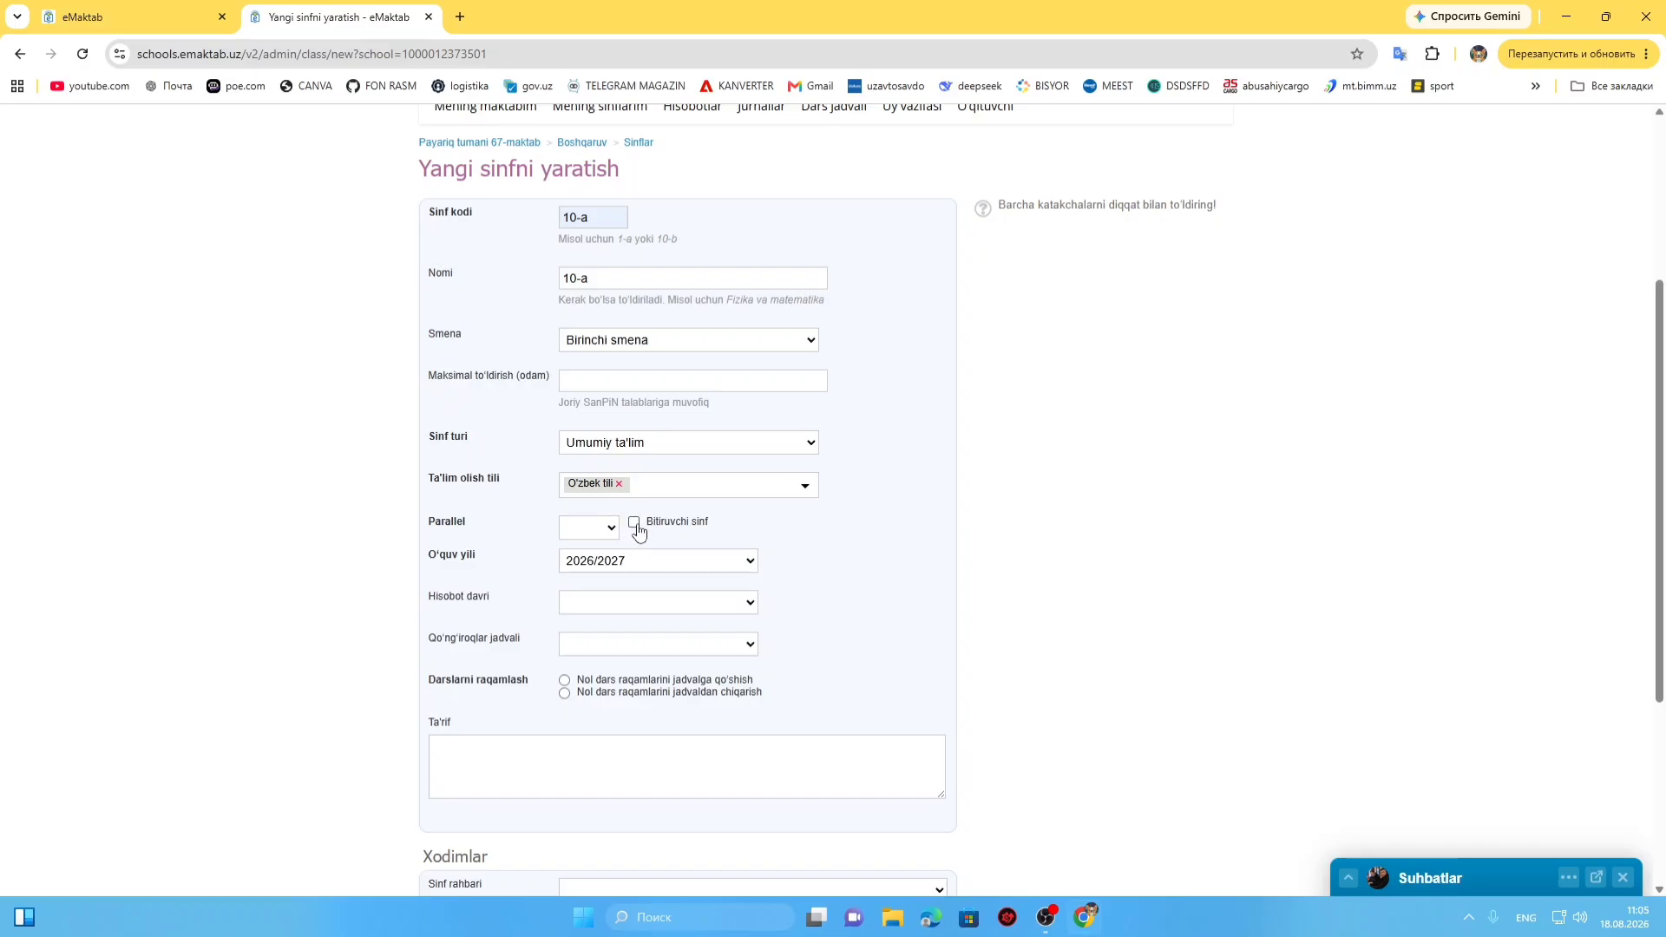
pyautogui.click(629, 569)
pyautogui.click(597, 588)
pyautogui.scroll(-1, 607, 708)
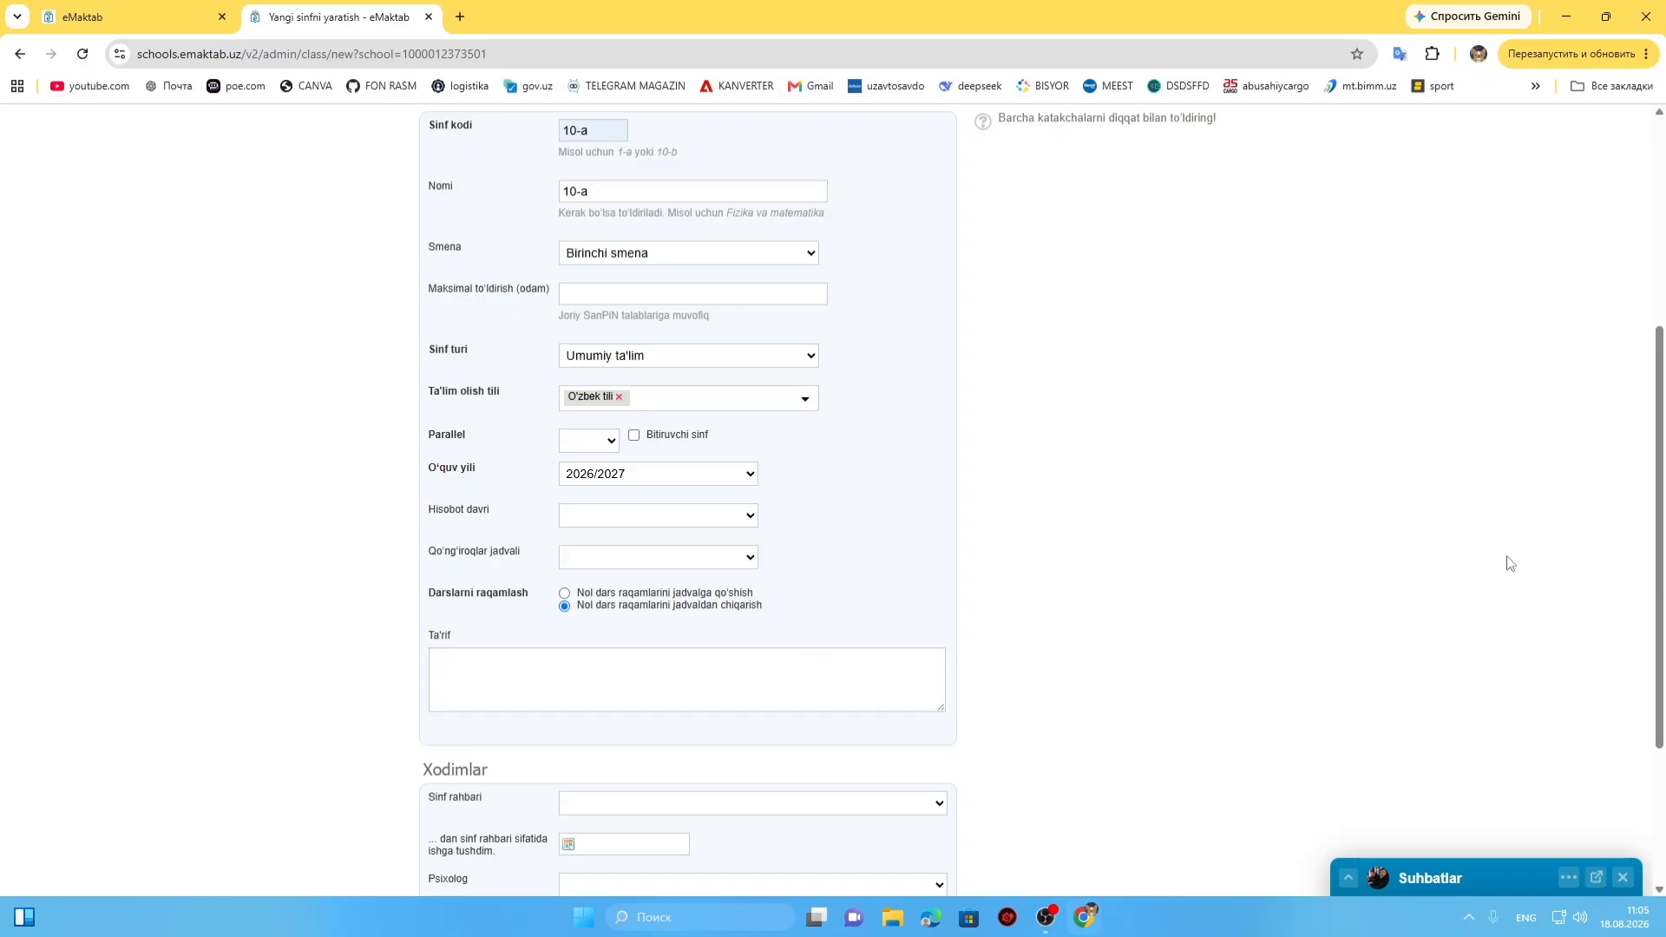
# - Review the staff available as class teacher (Sinf rahbari) and psychologist (Psixolog) without choosing anyone
pyautogui.scroll(-3, 1657, 473)
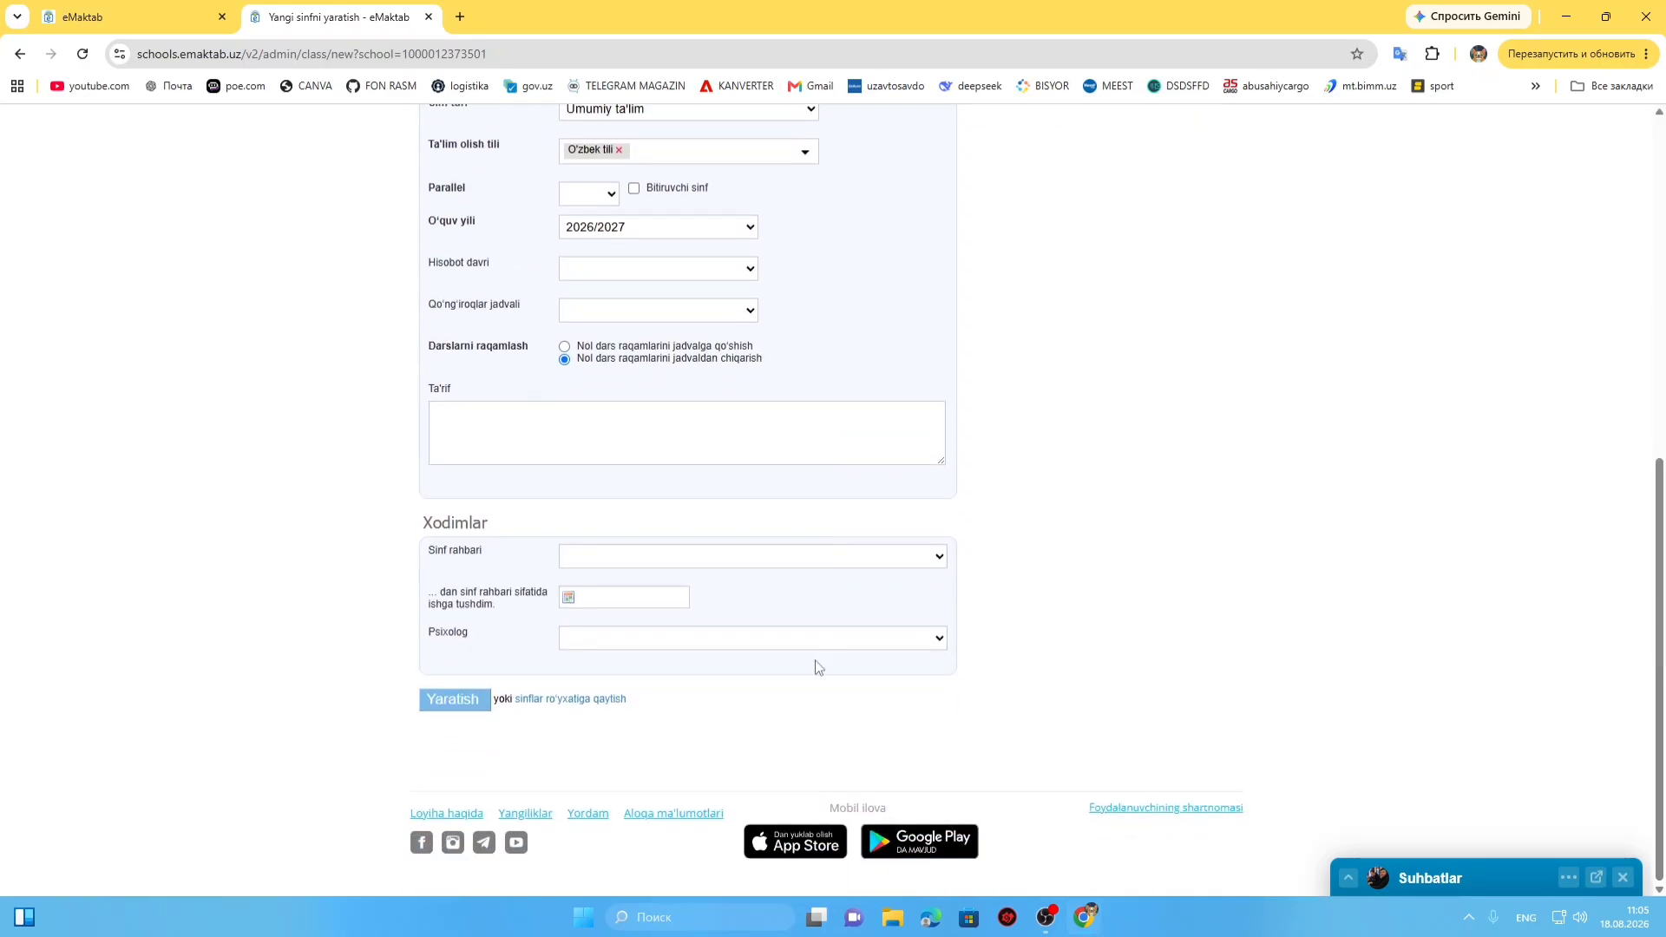
pyautogui.click(737, 568)
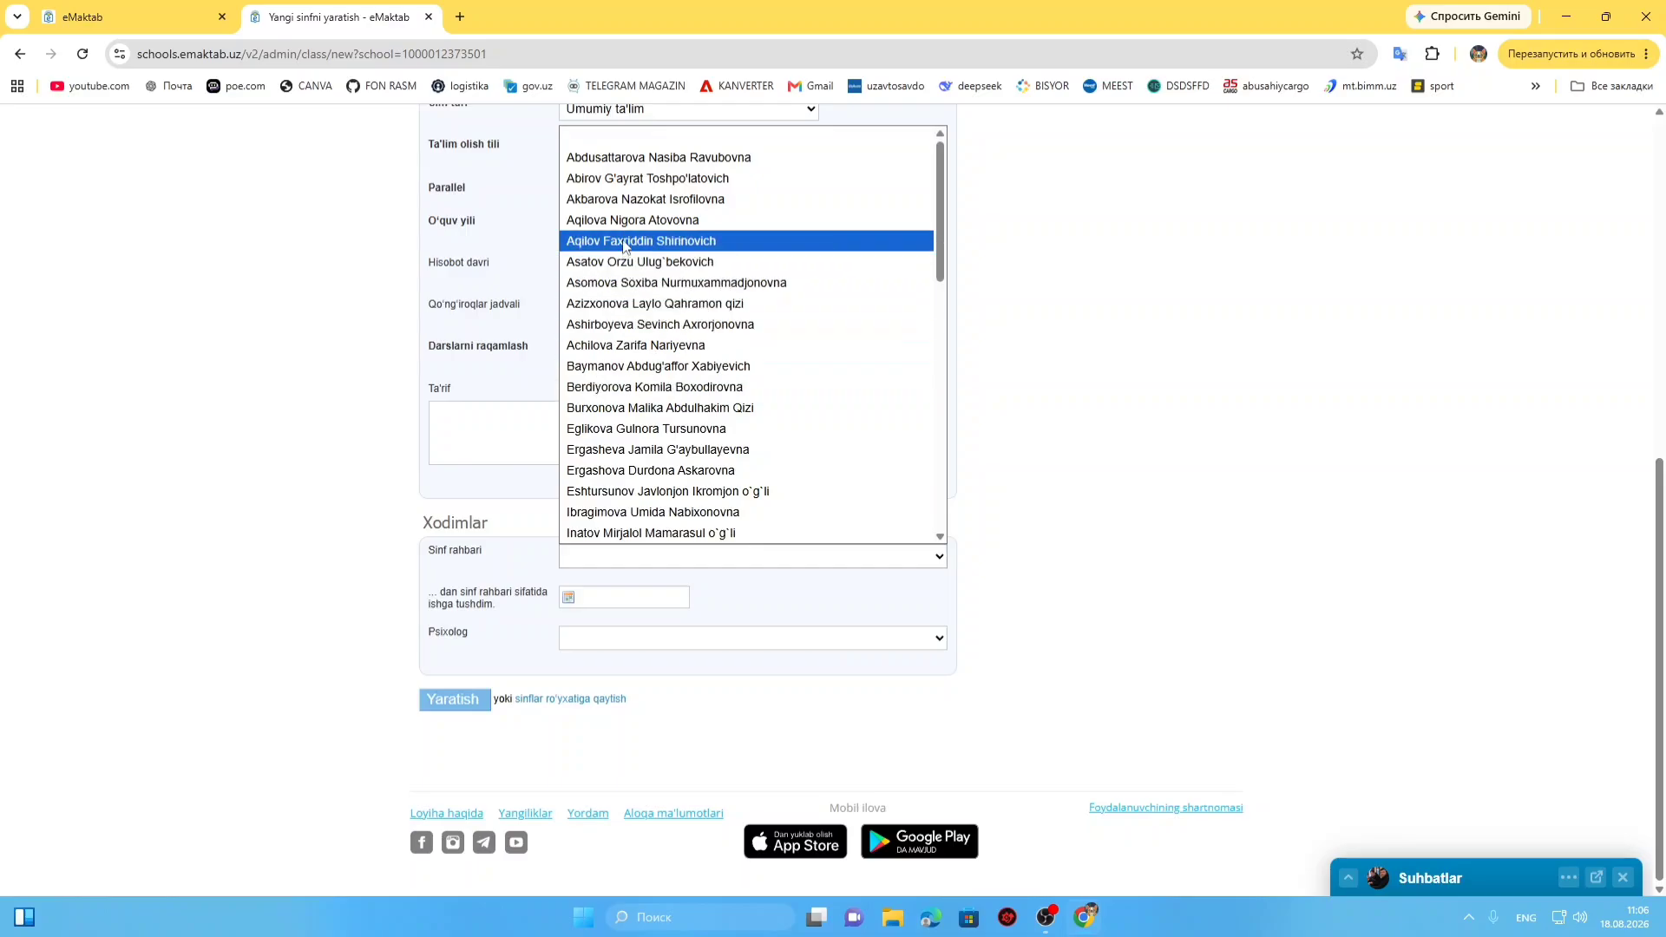
pyautogui.click(1299, 447)
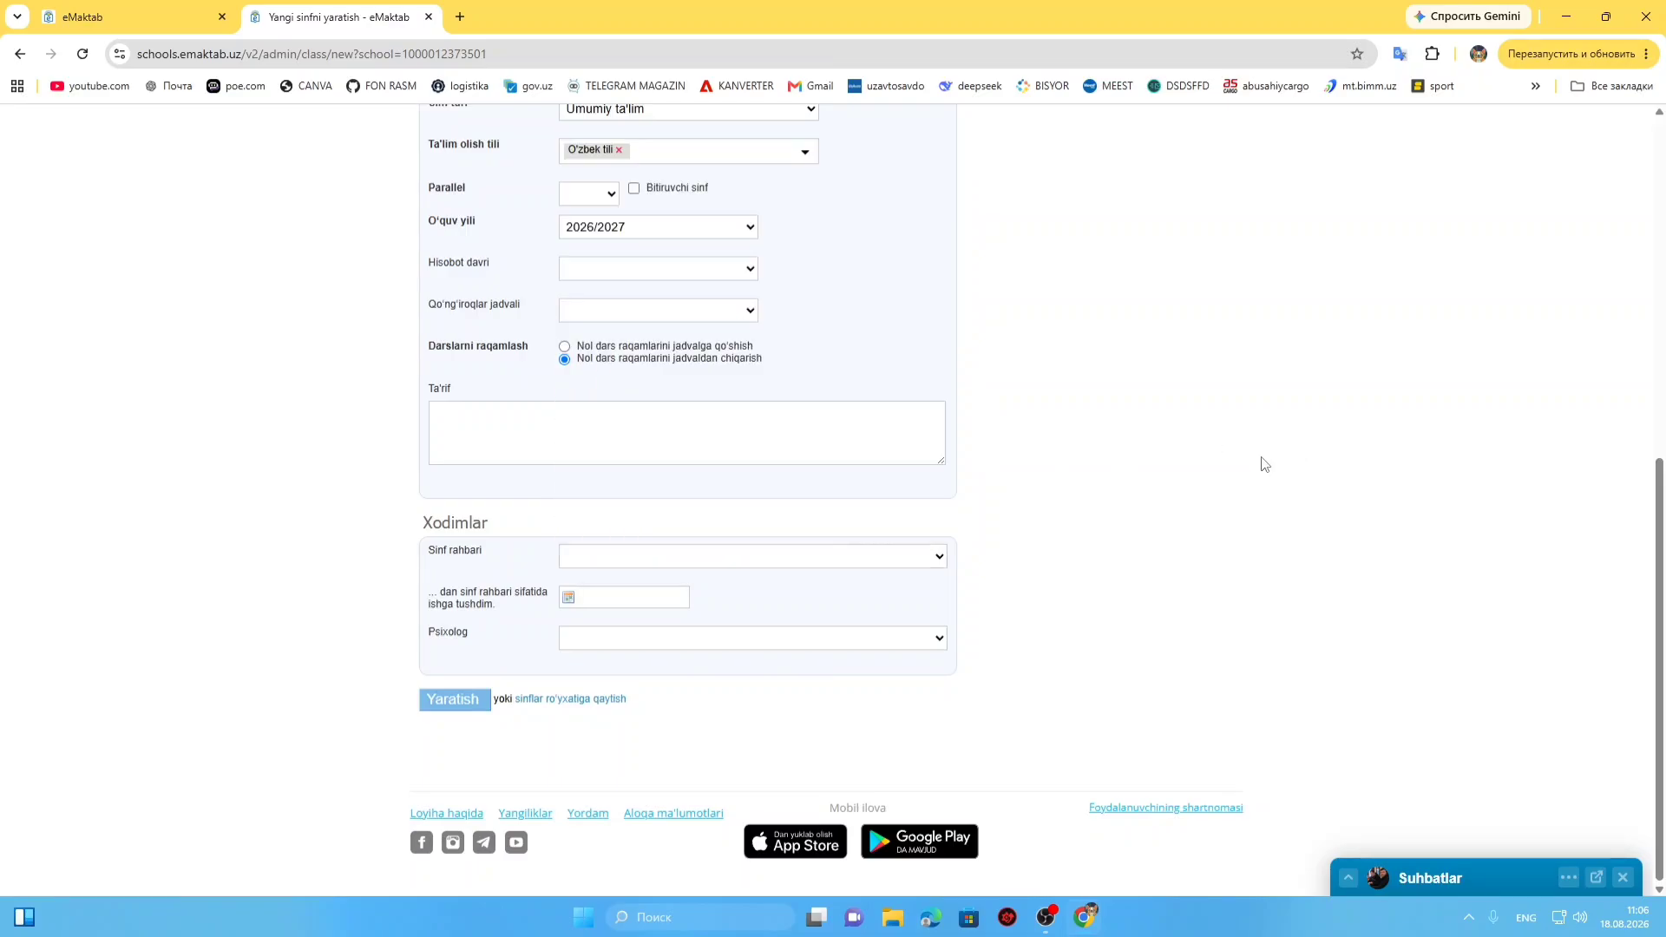
pyautogui.click(631, 644)
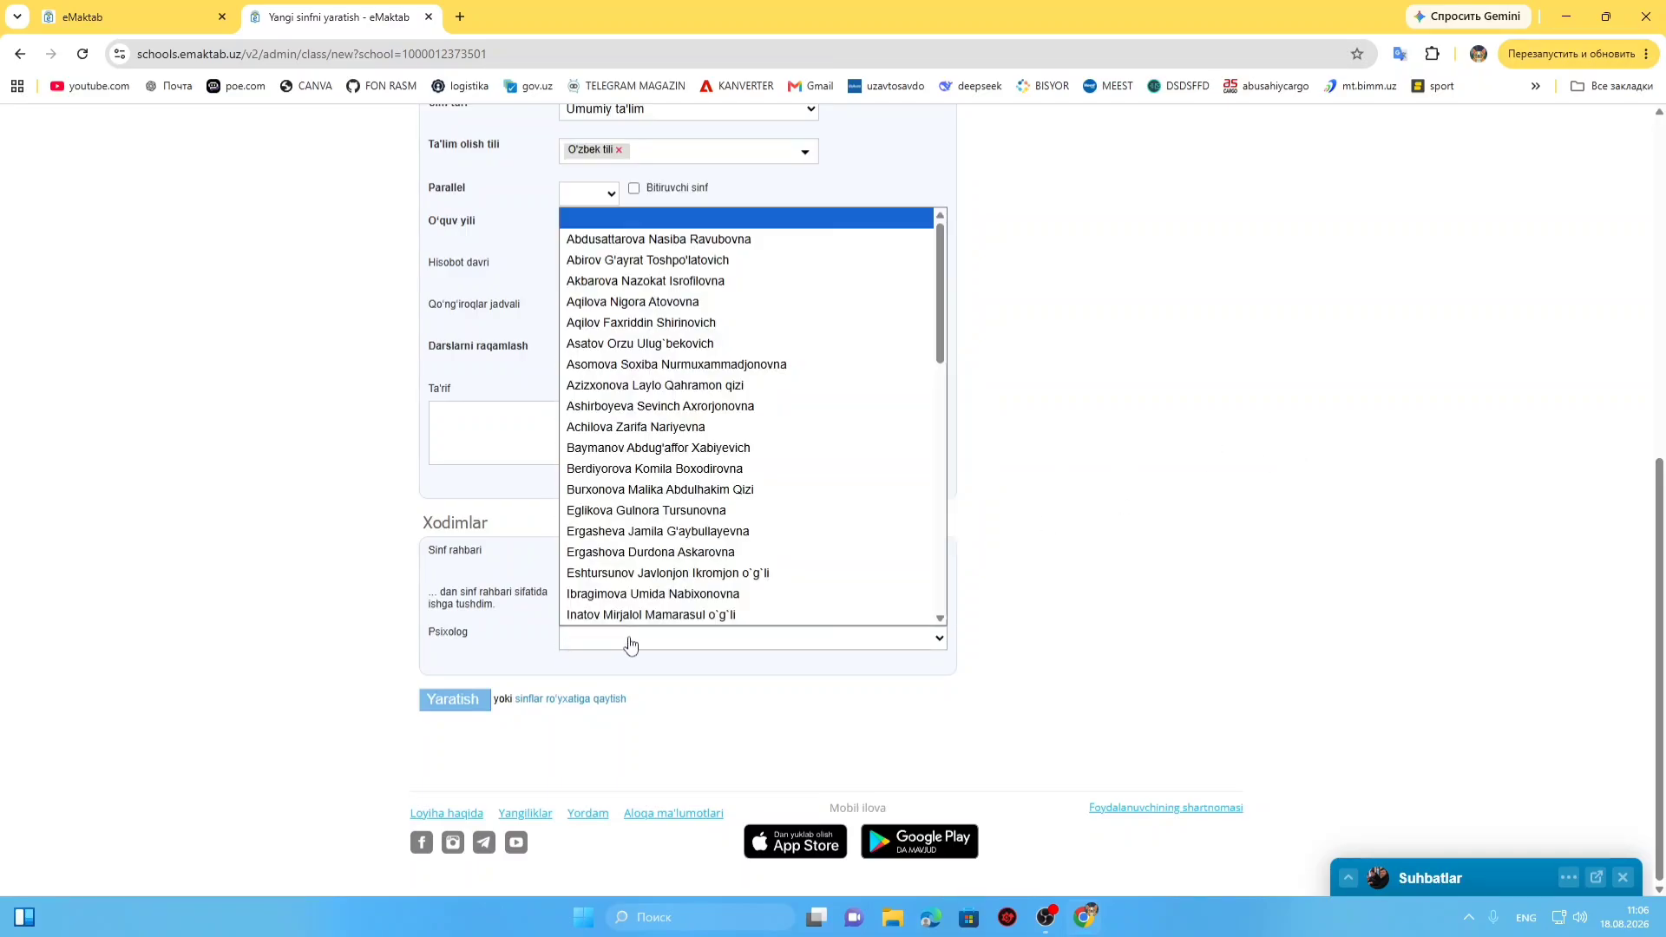
pyautogui.click(791, 693)
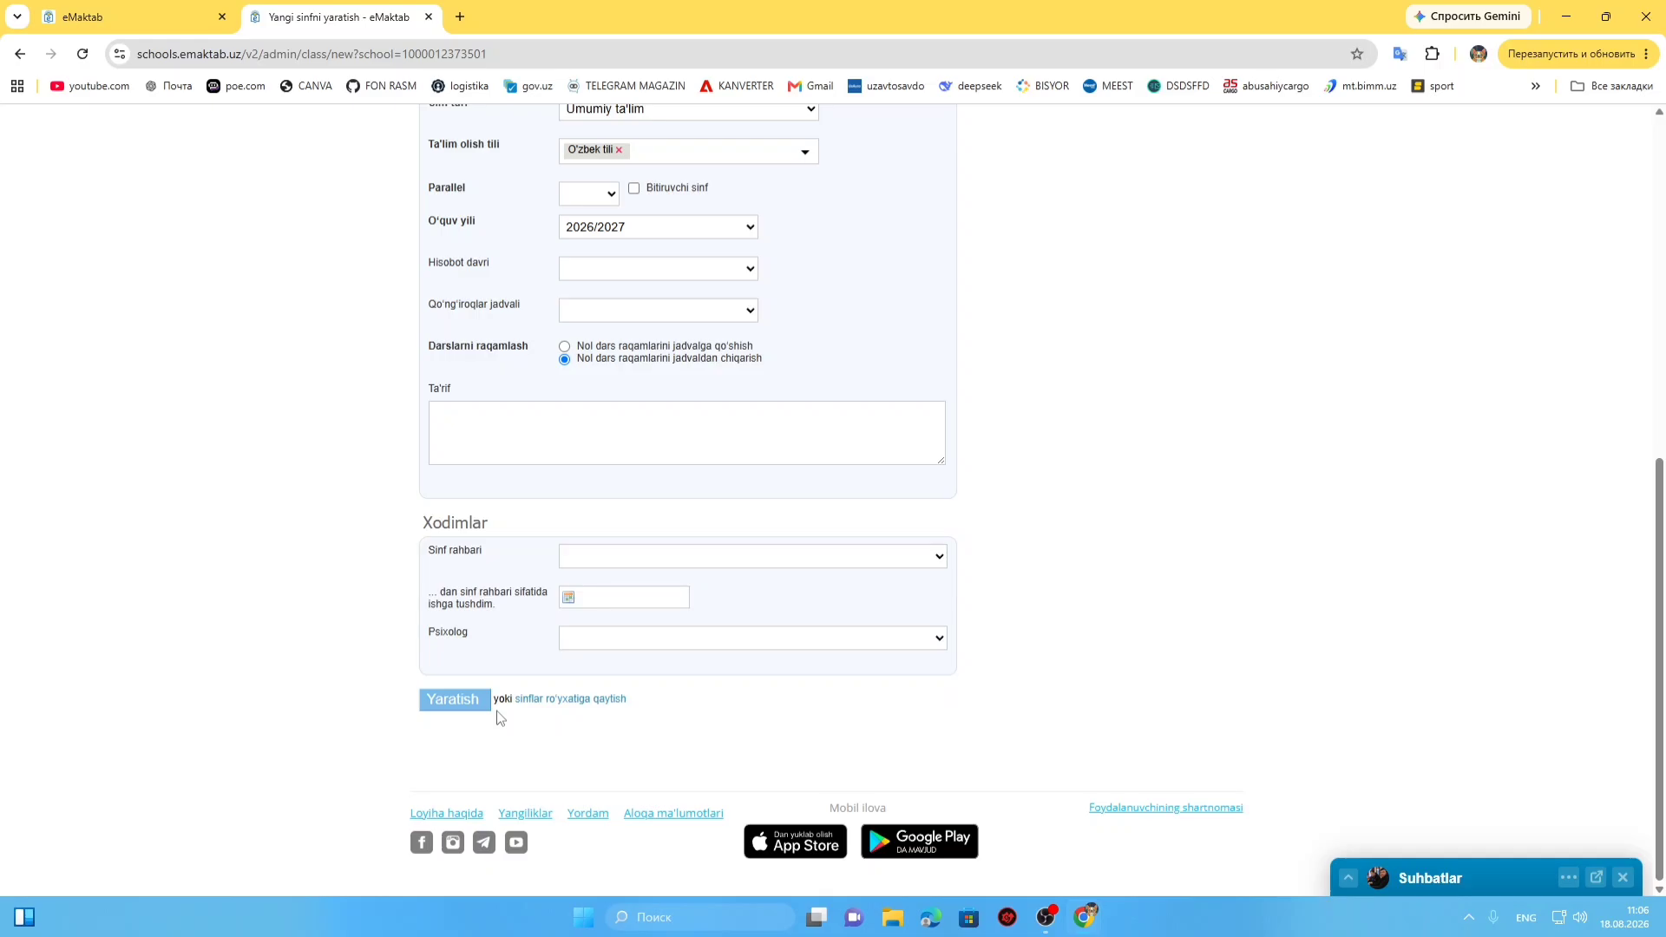
# - Leave the new class form without creating the class and show the class list for the 2025/2026 school year
pyautogui.moveTo(1652, 616); pyautogui.dragTo(1652, 354)
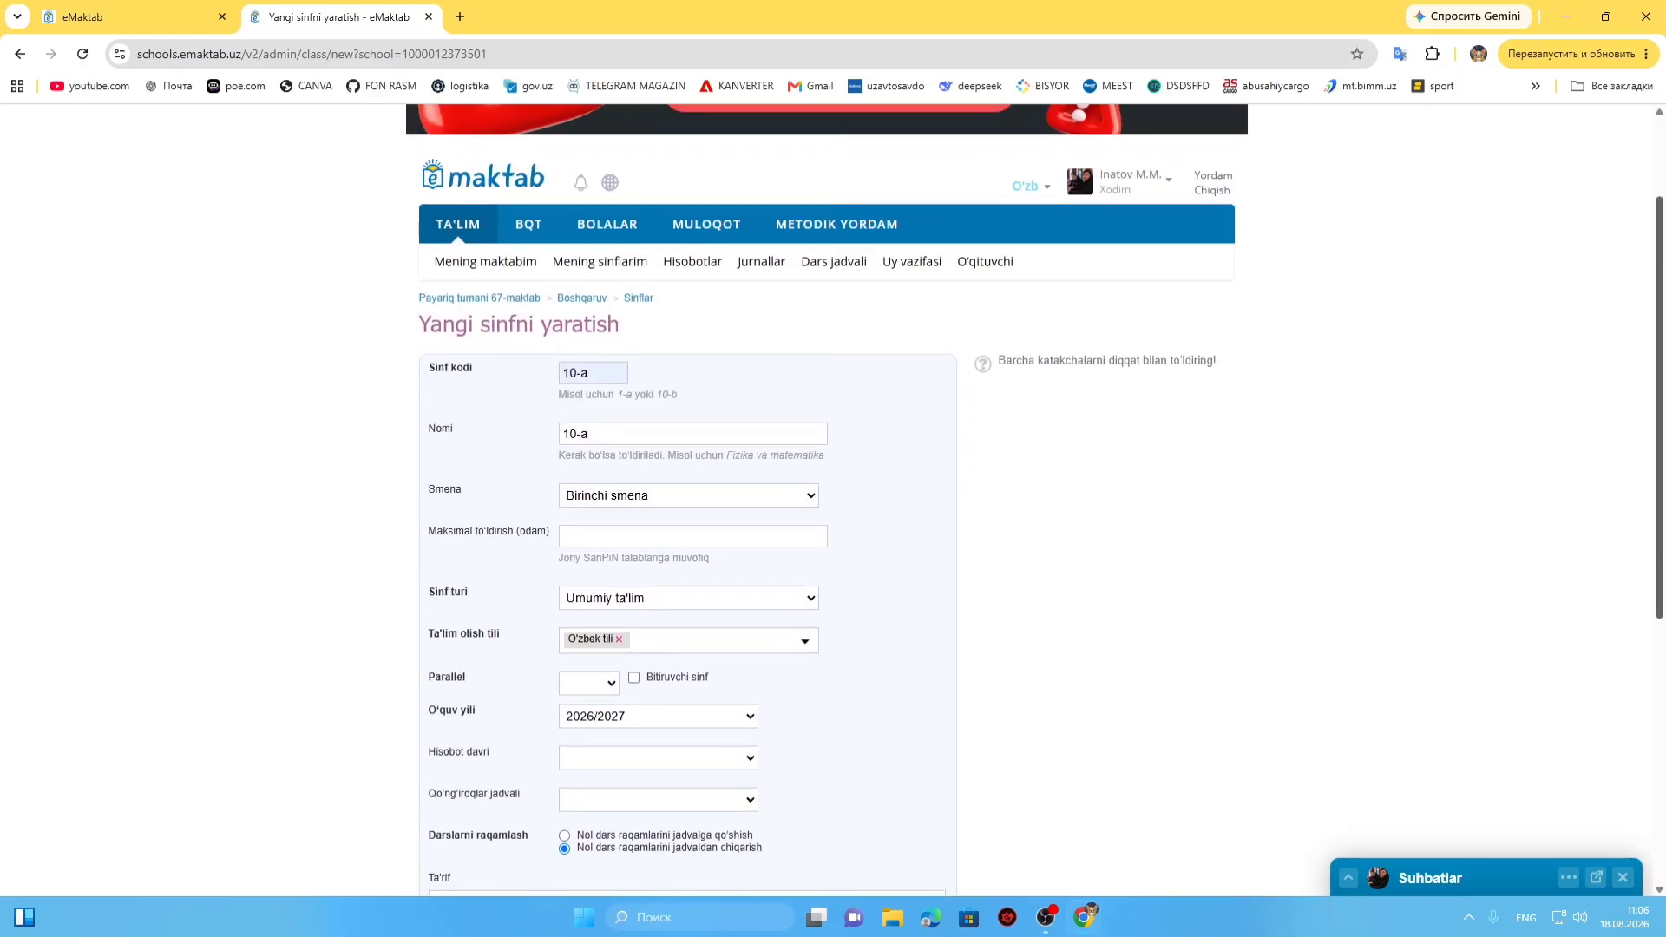
pyautogui.click(20, 54)
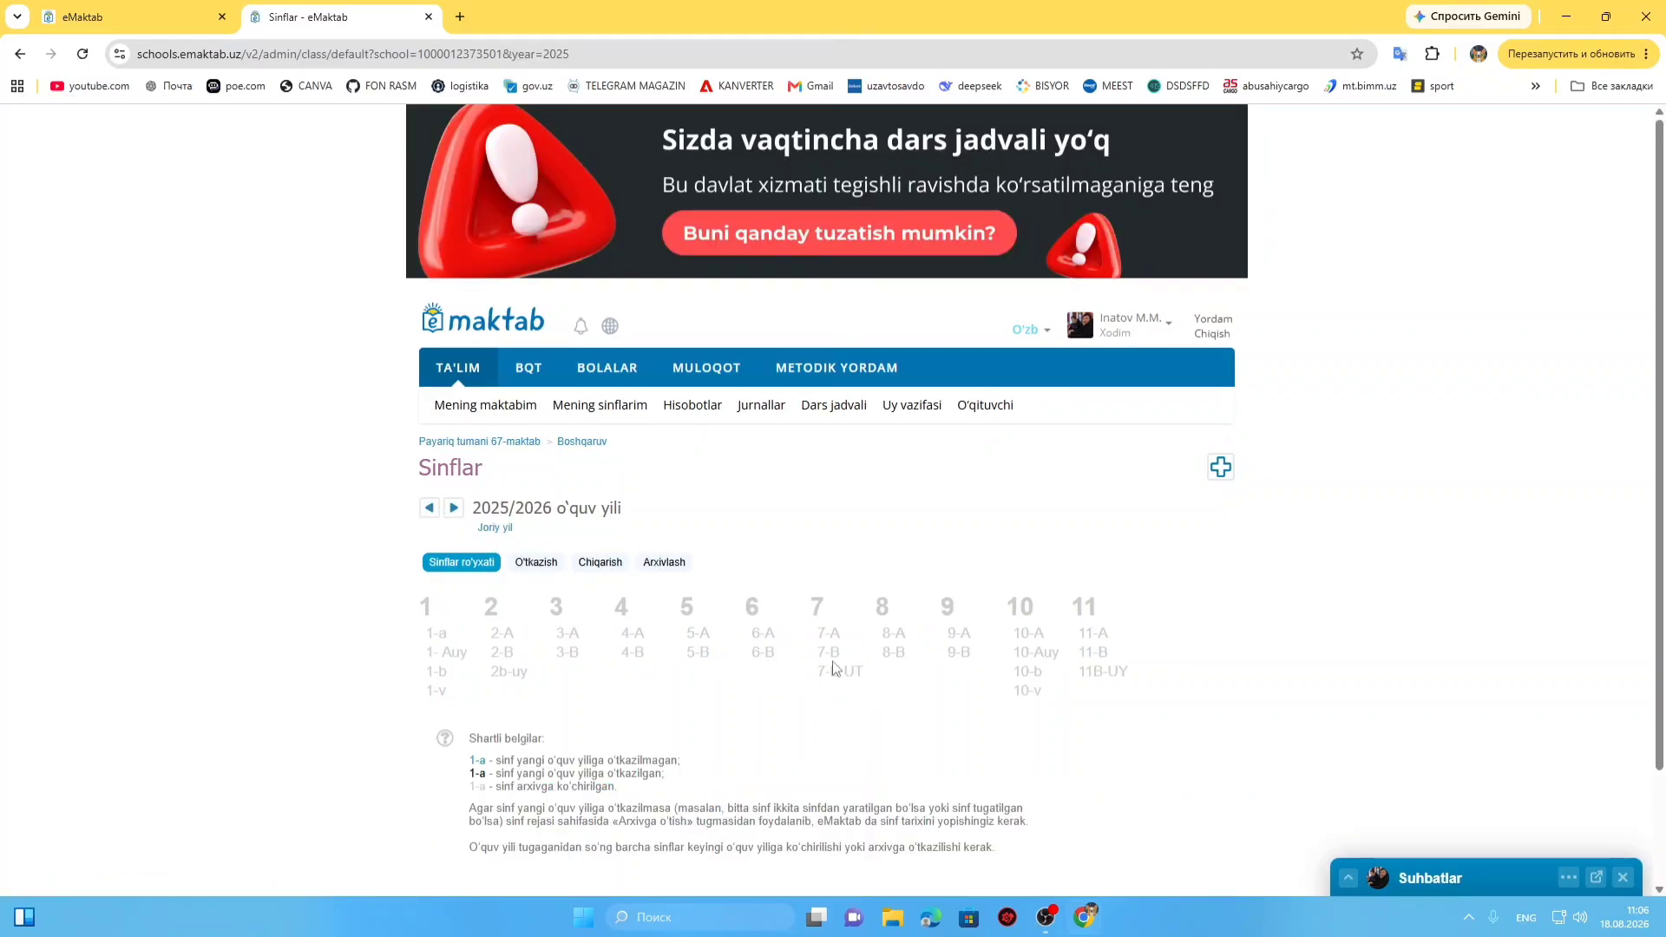
# - Highlight each of the three legend entries for class status: not transferred, transferred and archived
pyautogui.scroll(-1, 543, 755)
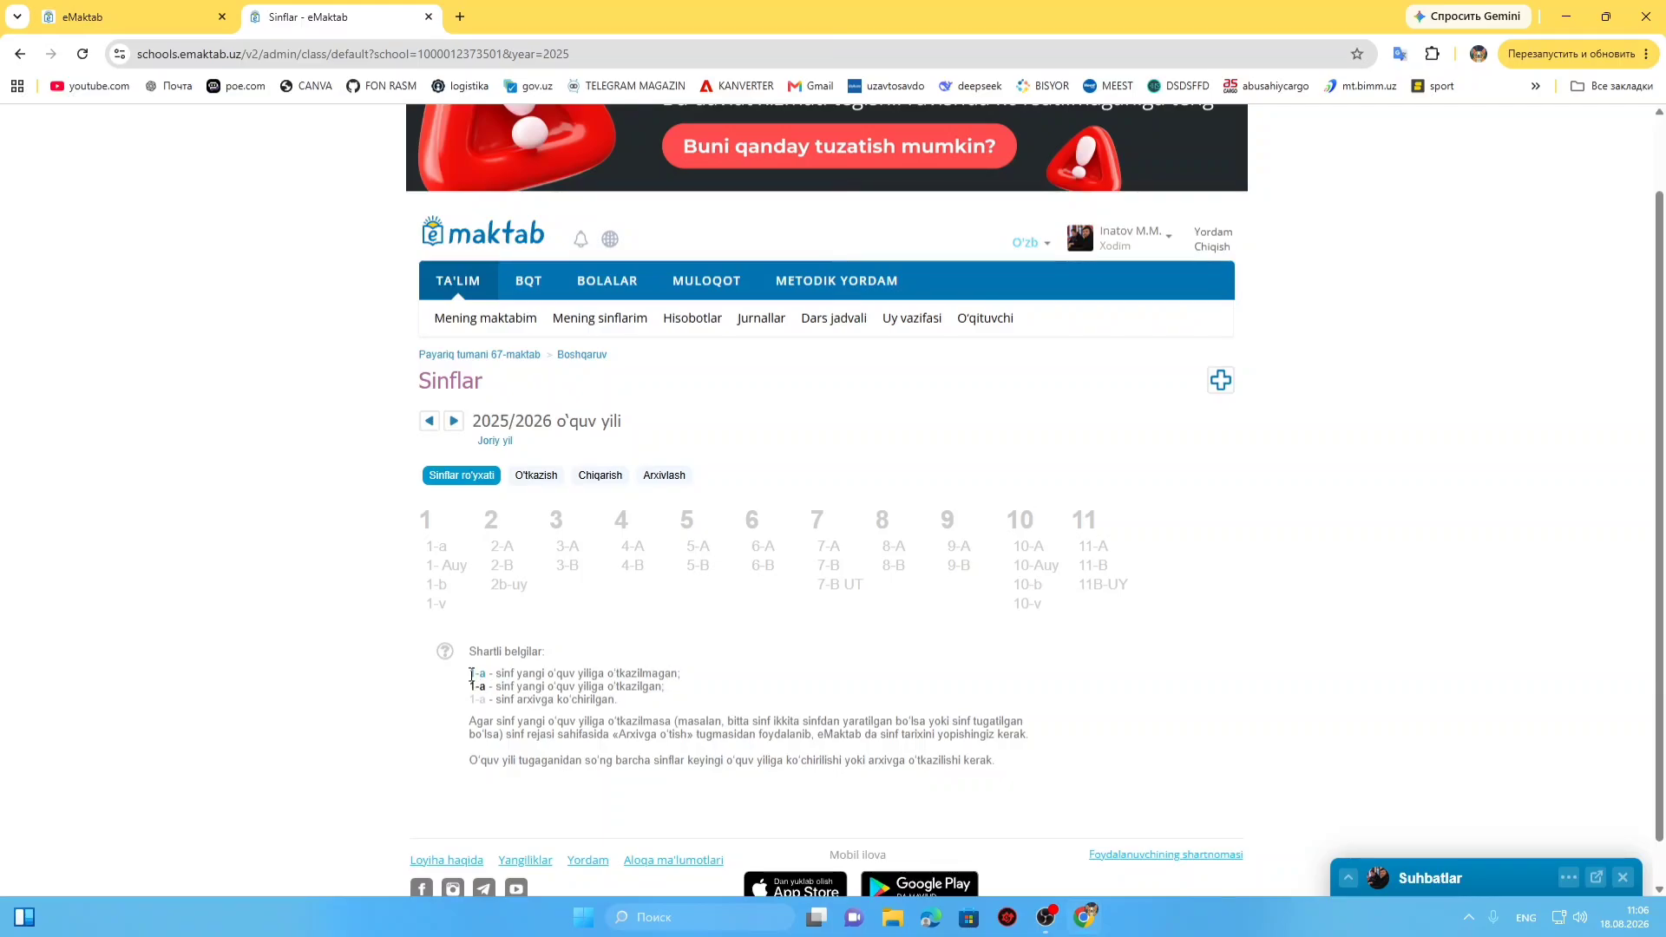
pyautogui.moveTo(471, 675); pyautogui.dragTo(694, 671)
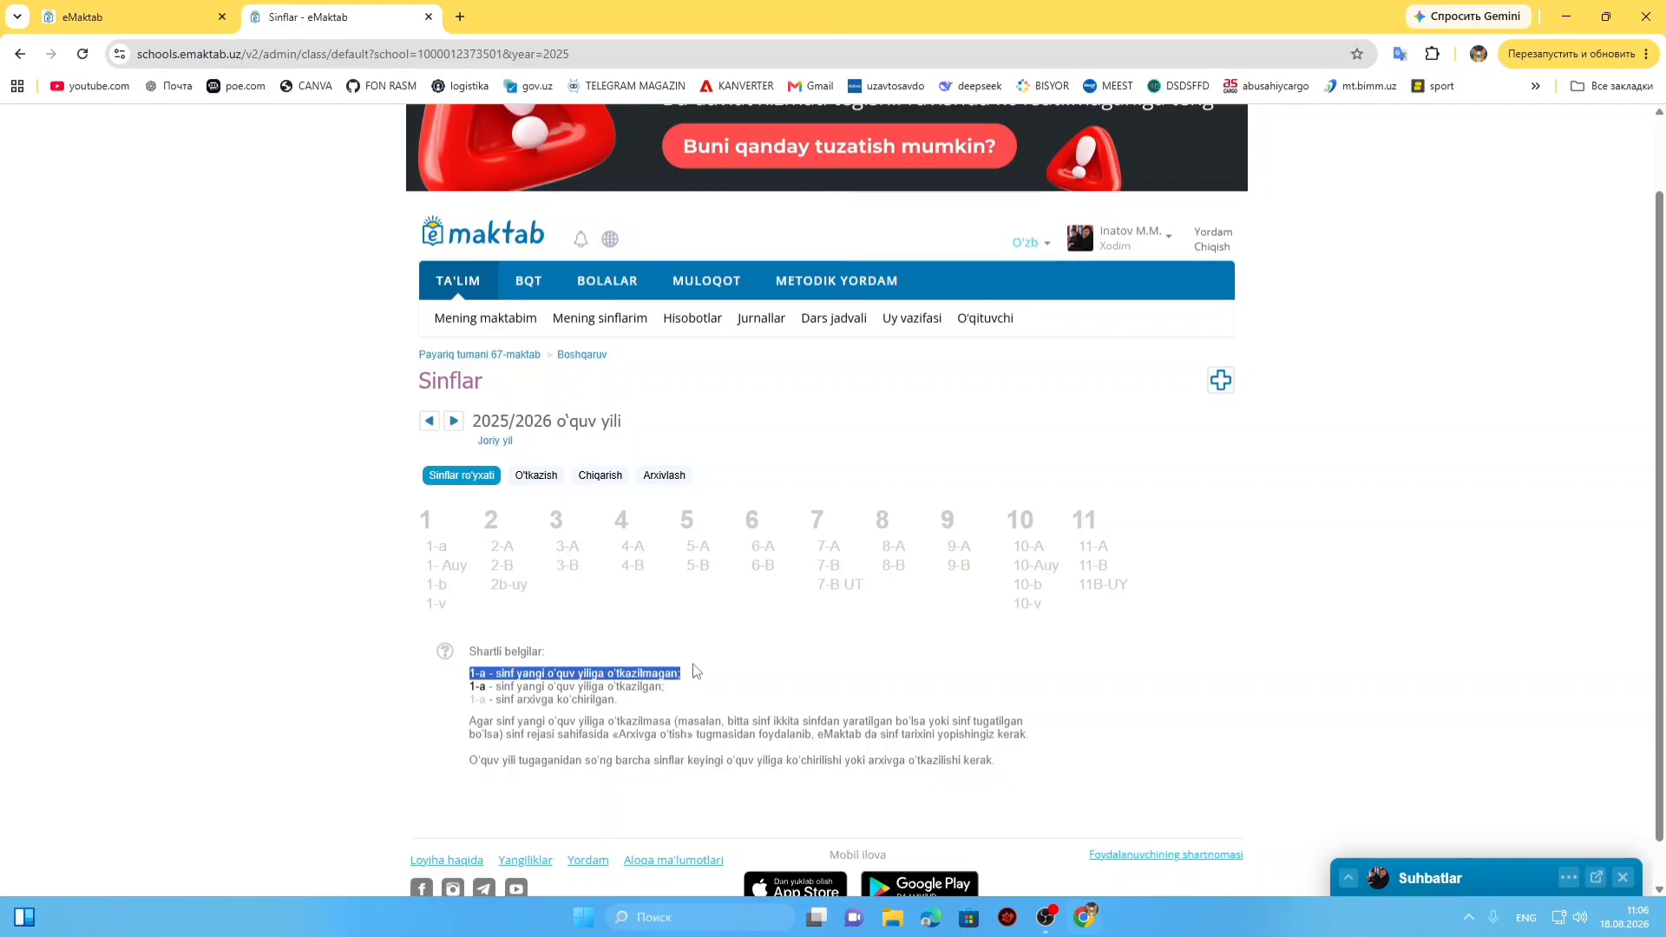
pyautogui.moveTo(458, 688); pyautogui.dragTo(678, 692)
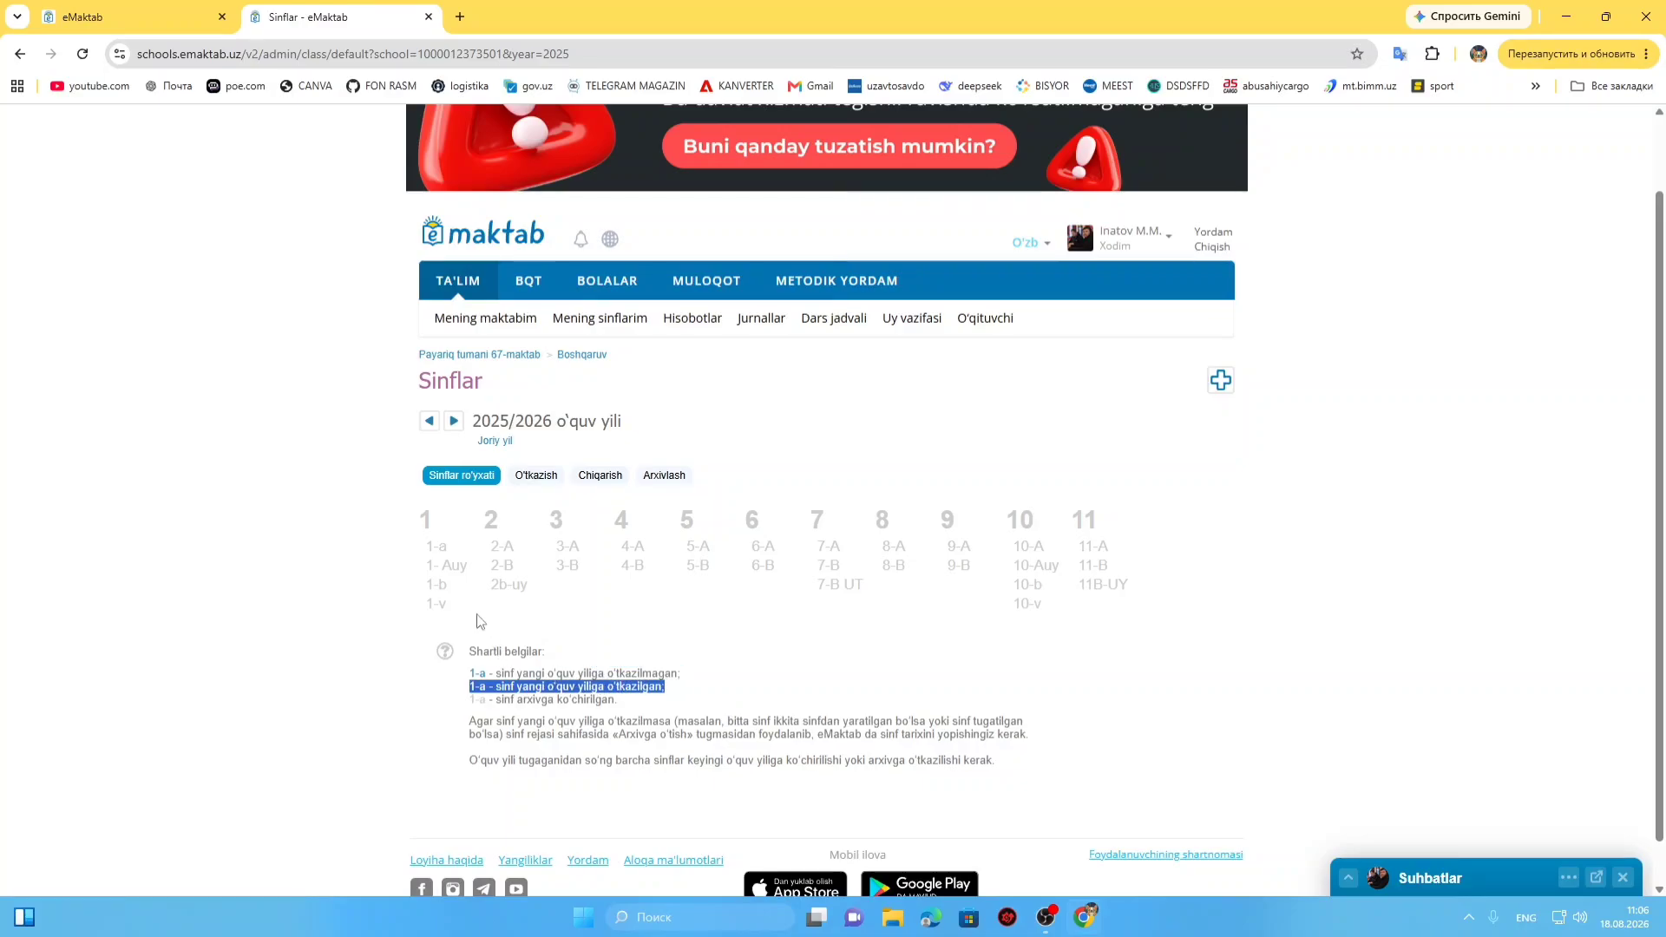
pyautogui.moveTo(467, 709); pyautogui.dragTo(622, 704)
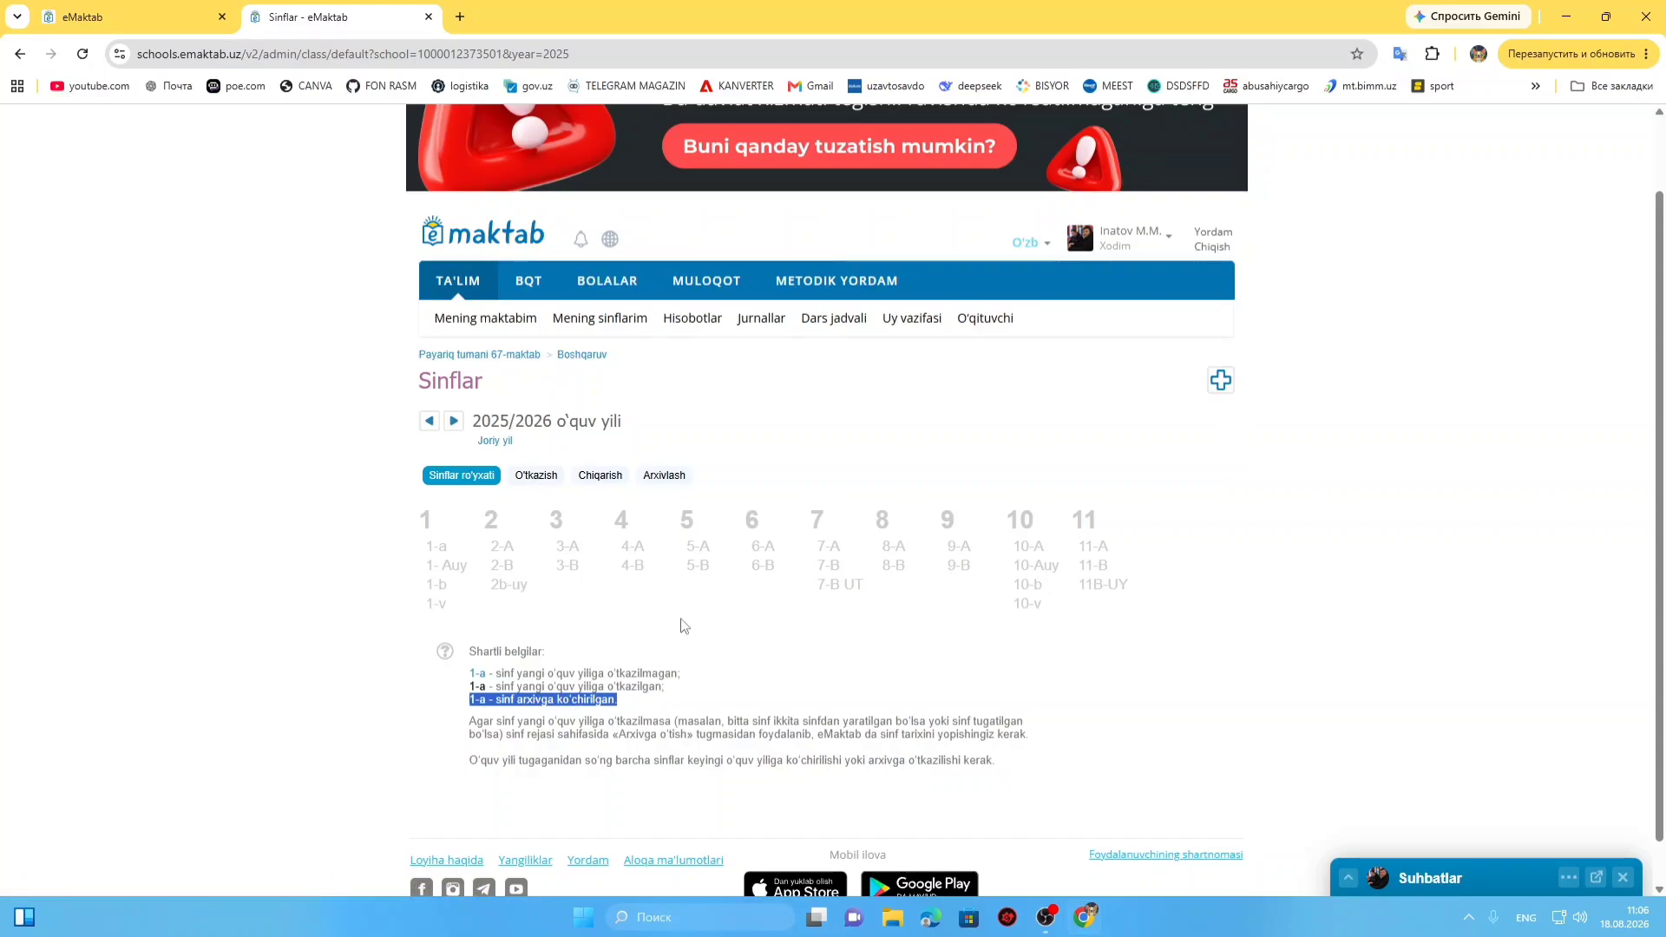
pyautogui.click(767, 637)
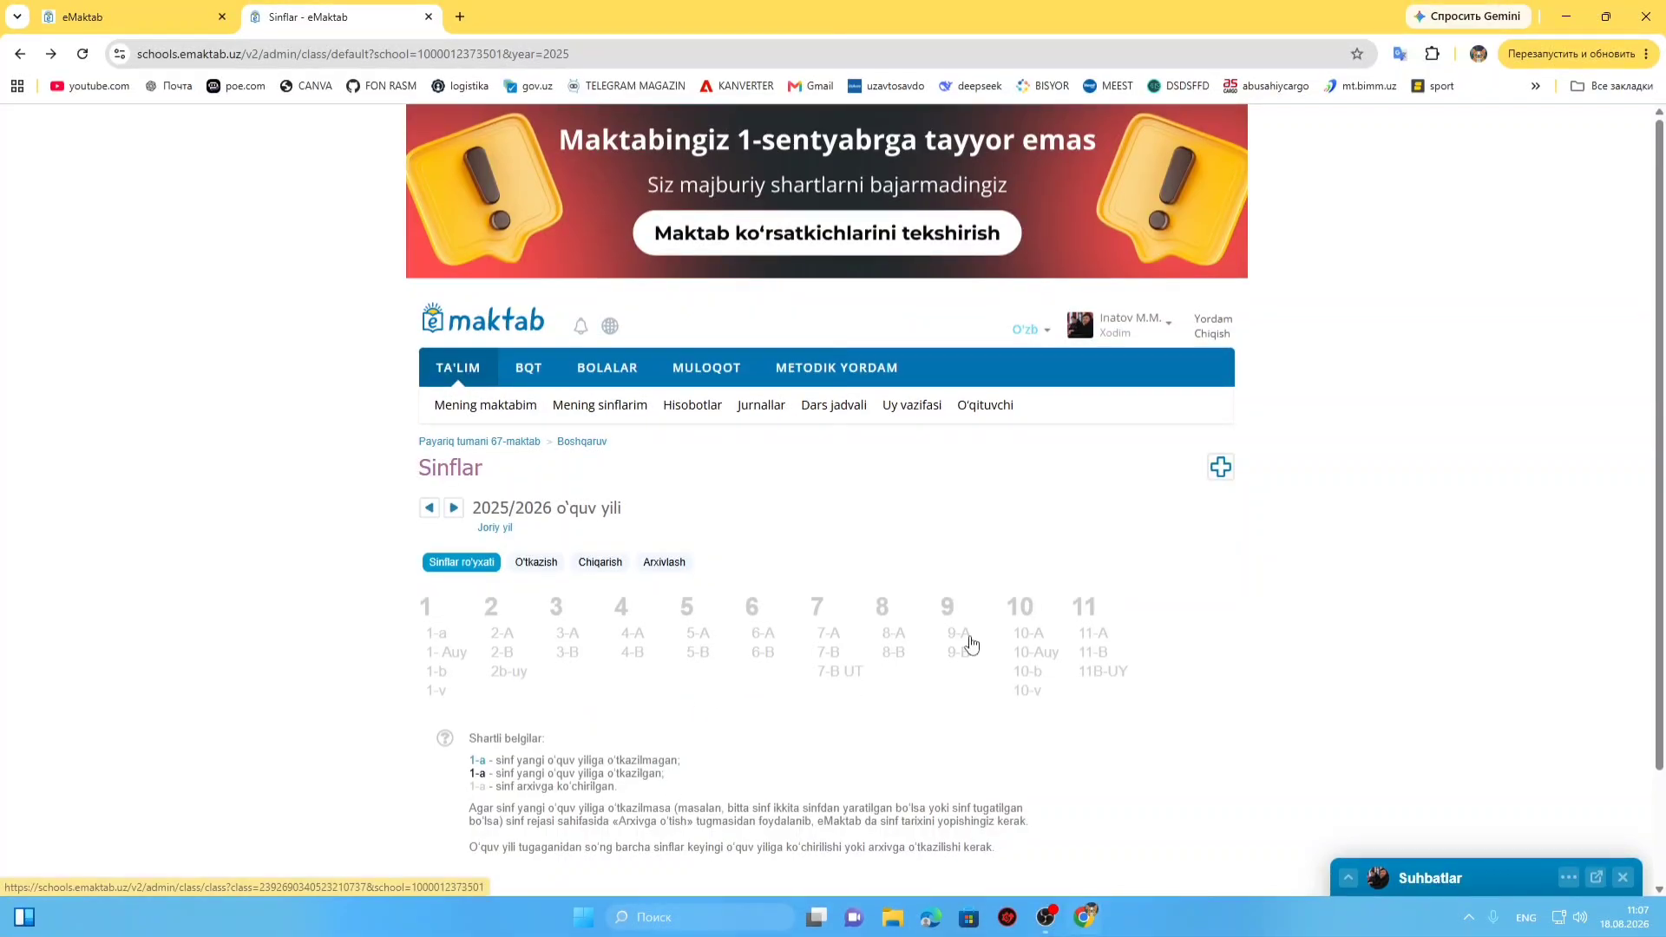
# - Check the Arxivlash view for 2025/2026 and return to the class list
pyautogui.click(652, 565)
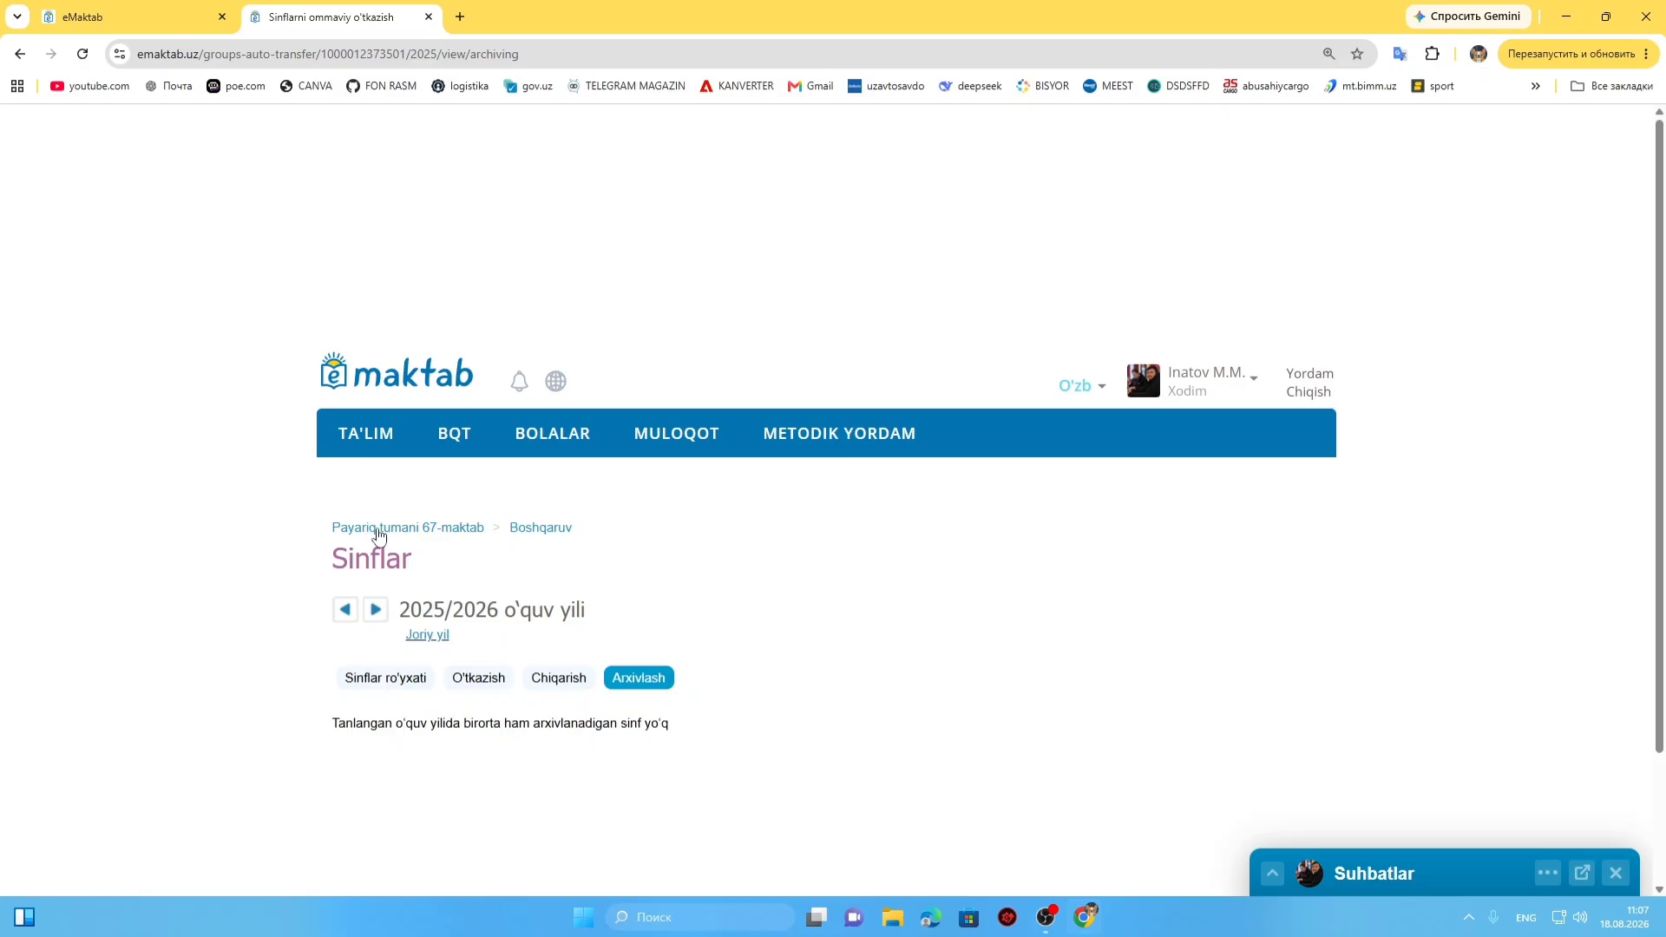
pyautogui.click(18, 54)
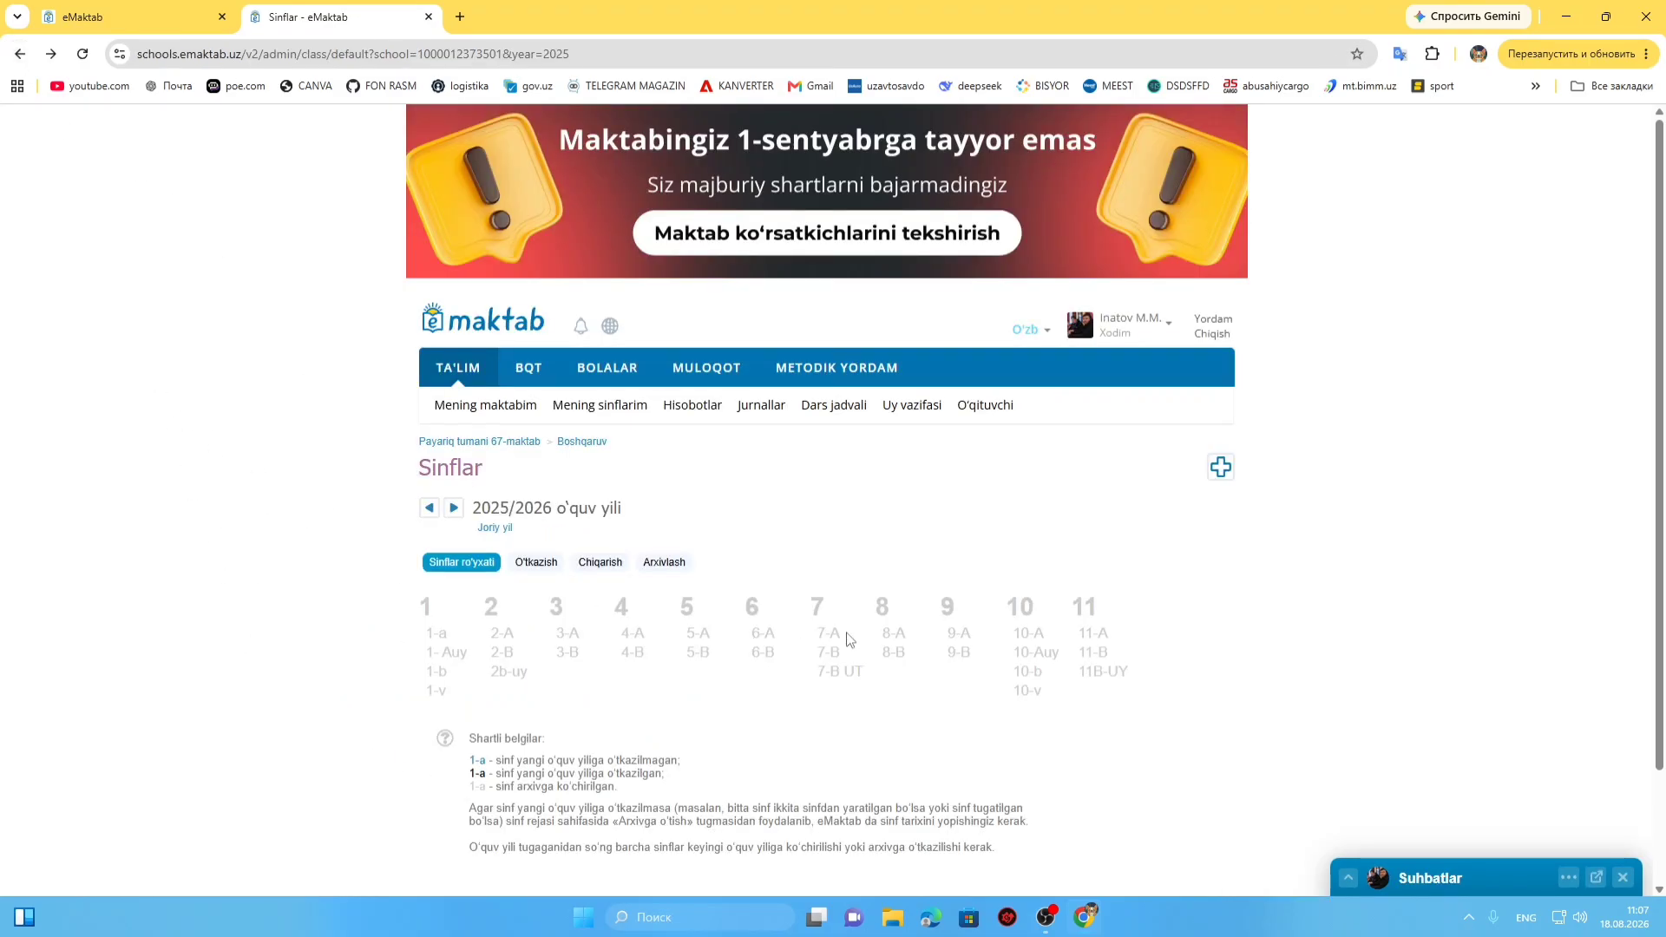